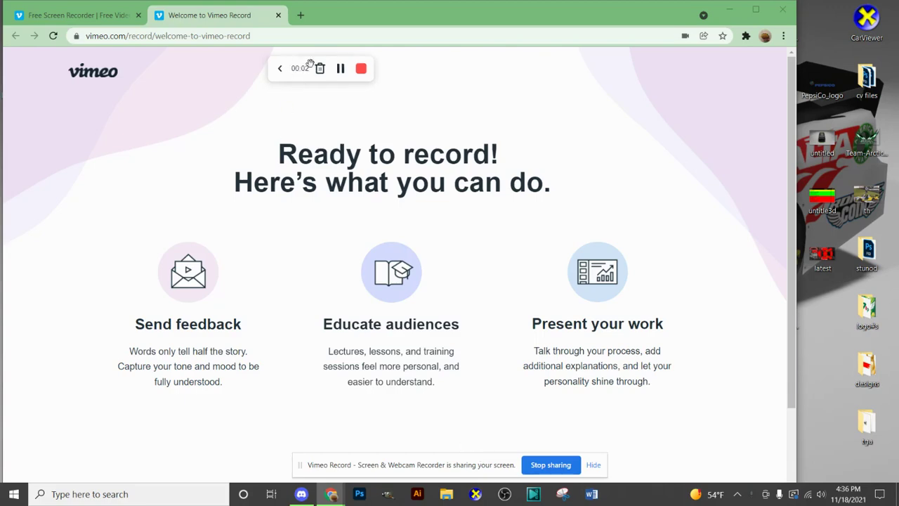
Step: Minimize the Chrome window with the Vimeo Record page so the Windows desktop shows
drag(297, 68, 368, 84)
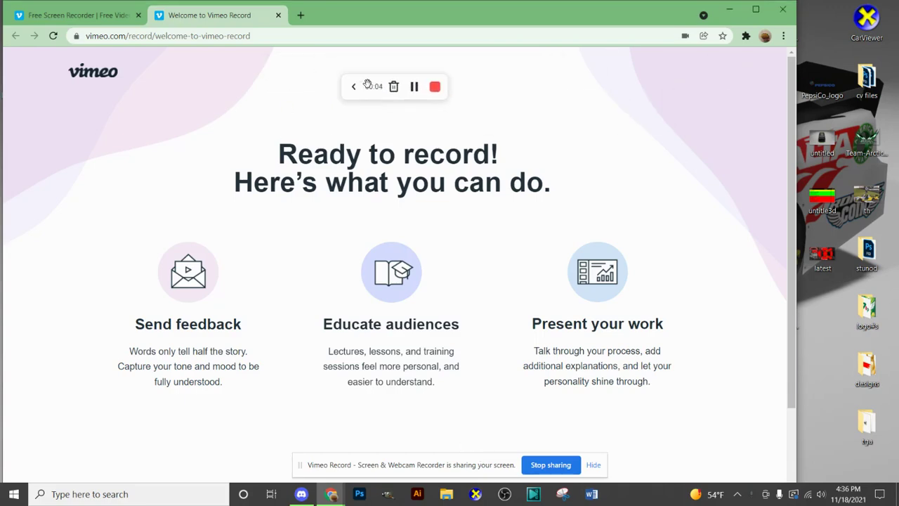
click(729, 9)
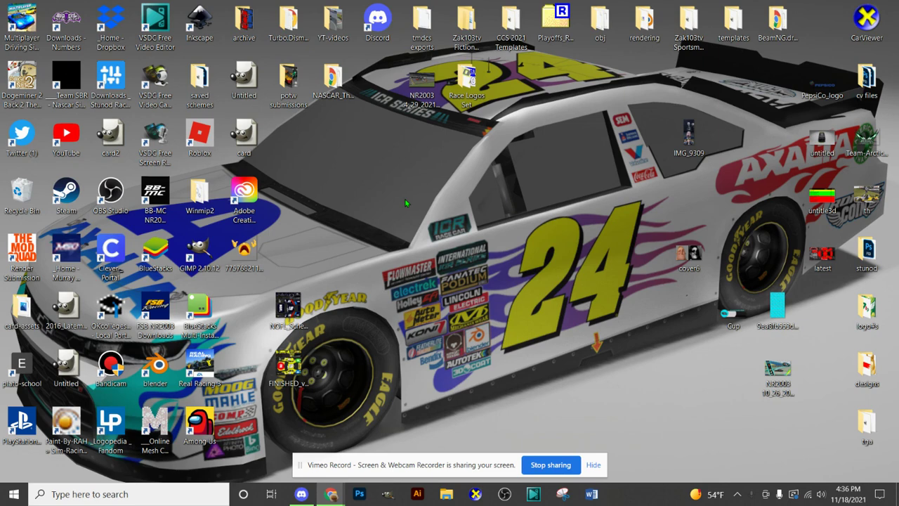
Step: Browse into templates > Make3_Acura_Type_S_1.1 > PSD_Ungrouped in File Explorer
double_click(721, 40)
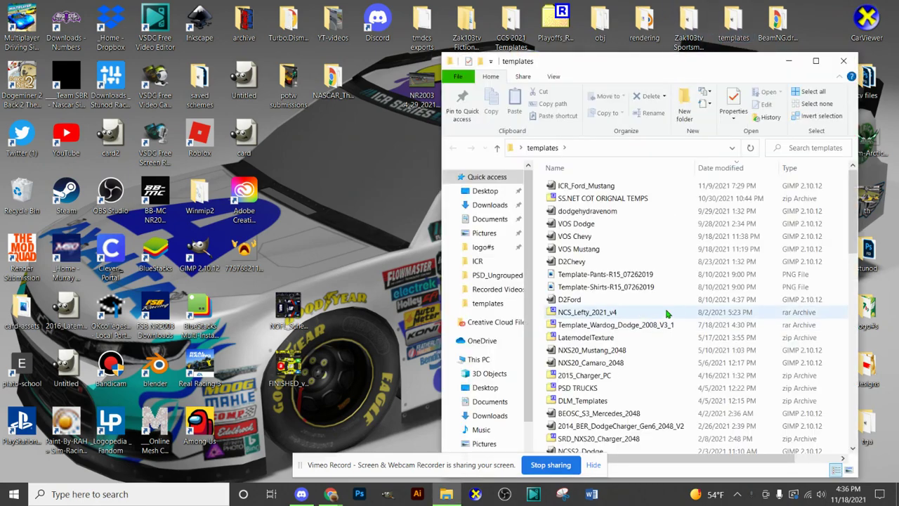
scroll(660, 314, down, 12)
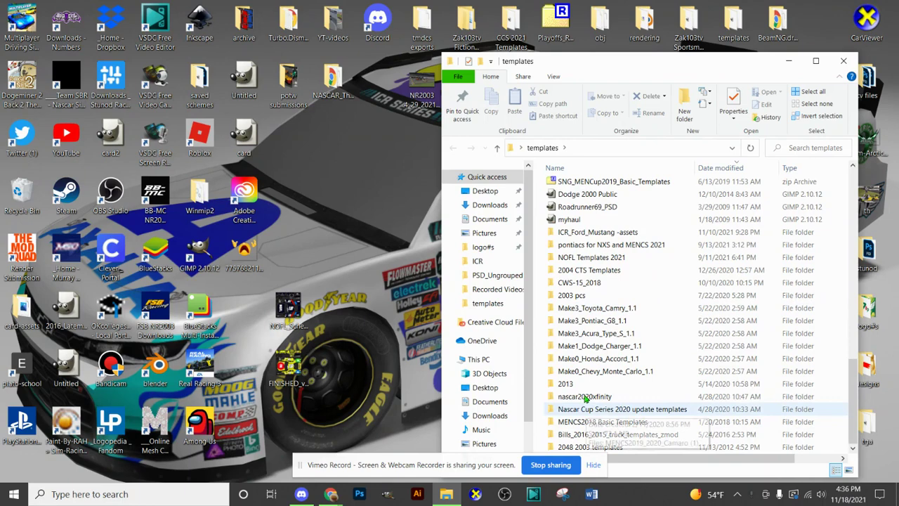
click(583, 335)
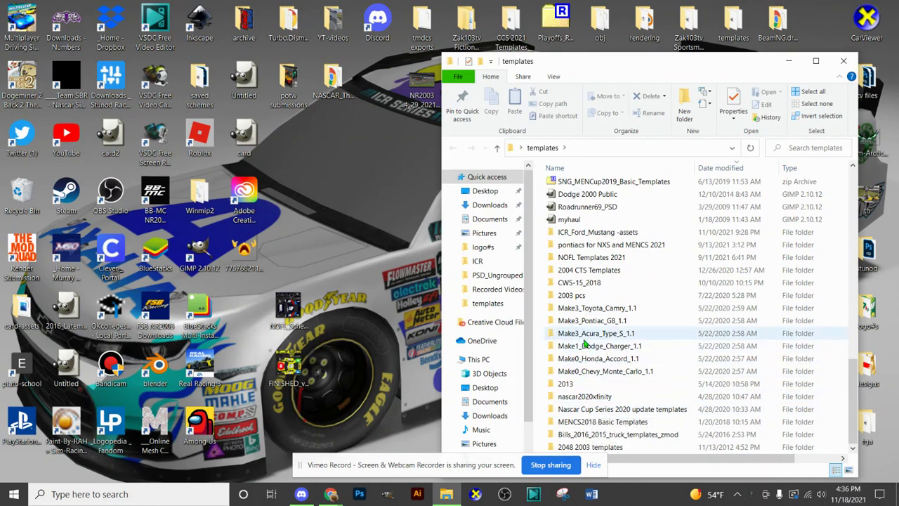
double_click(583, 338)
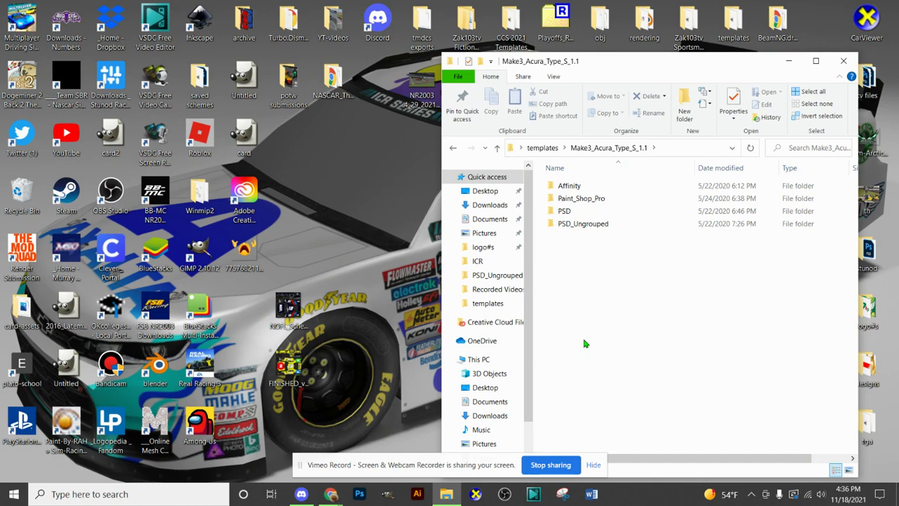
click(599, 231)
double_click(600, 232)
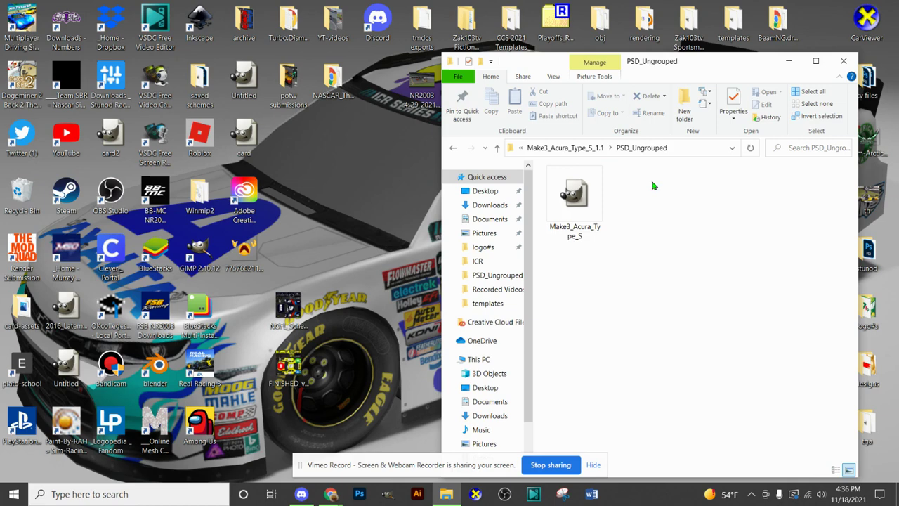
Step: Open the Make3_Acura_Type_S file in GIMP
click(583, 204)
double_click(588, 218)
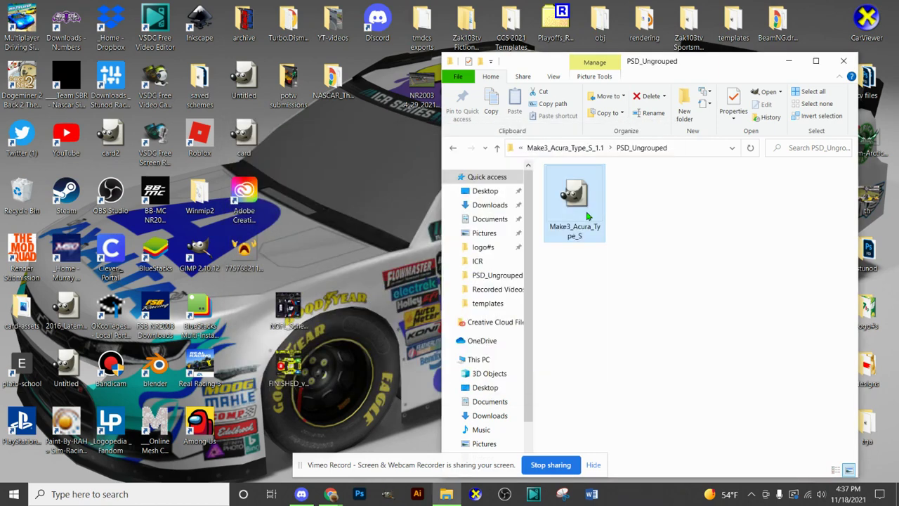
double_click(589, 216)
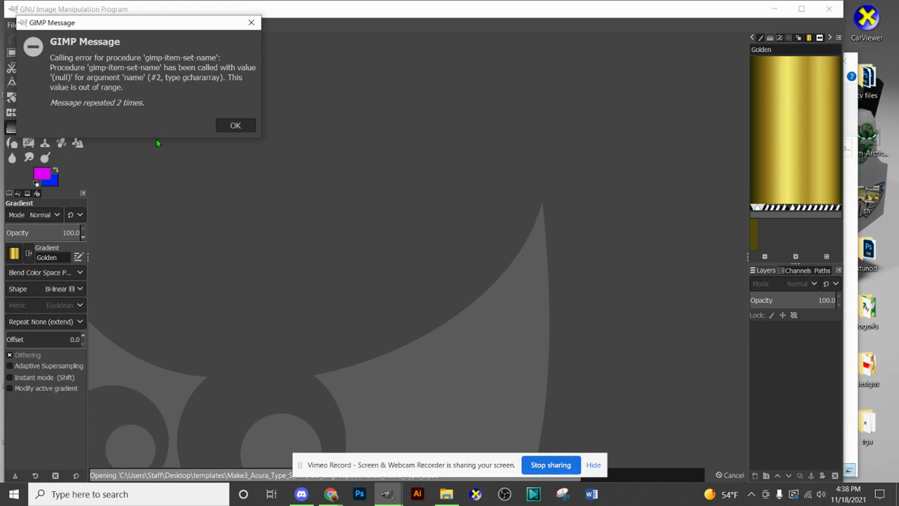
Step: Dismiss both 'gimp-item-set-name' import error messages so the template finishes loading
click(235, 126)
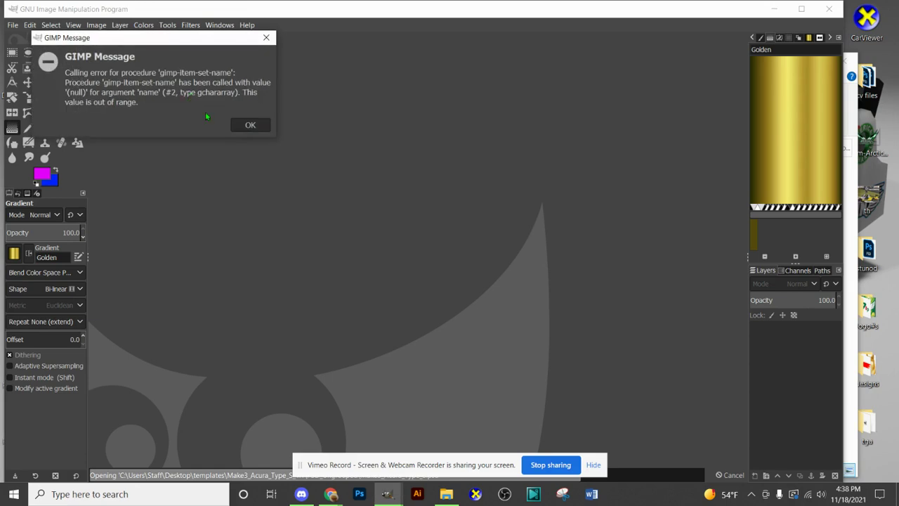
click(237, 127)
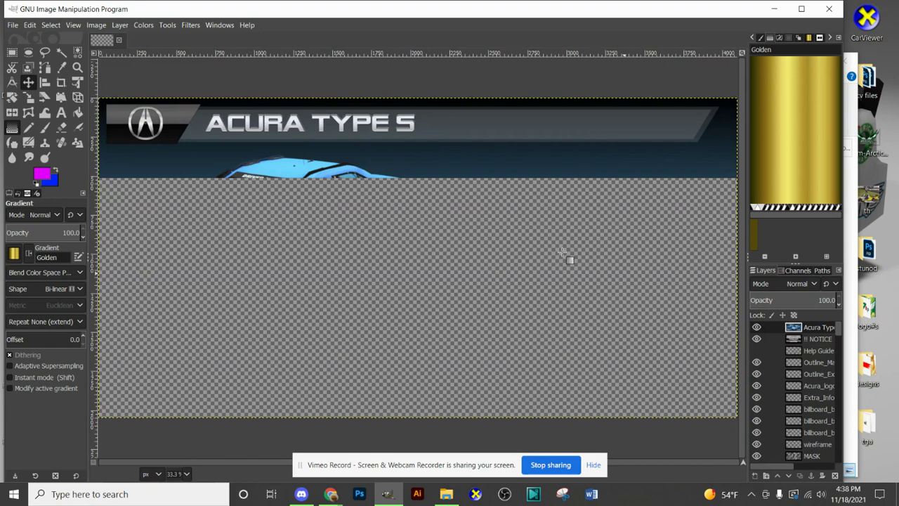
Step: Hide the Acura Type preview banner and NOTICE text layers
key(m)
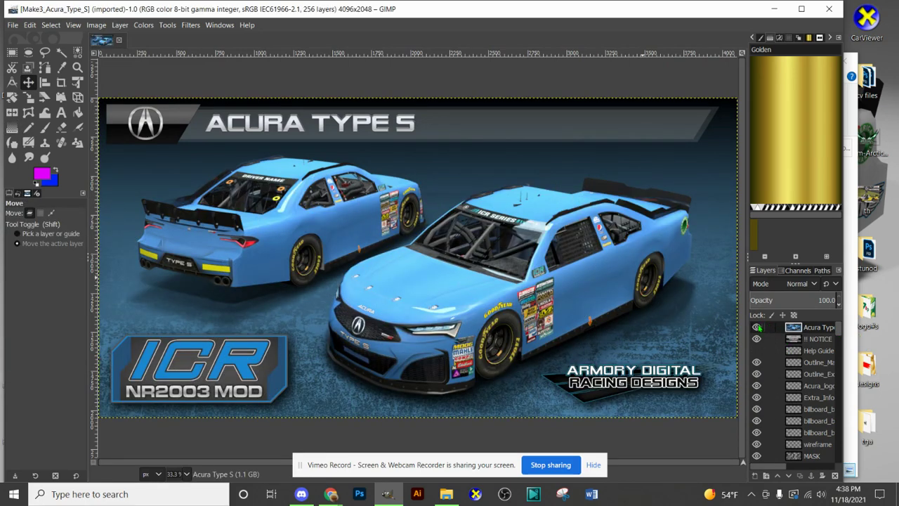
click(756, 327)
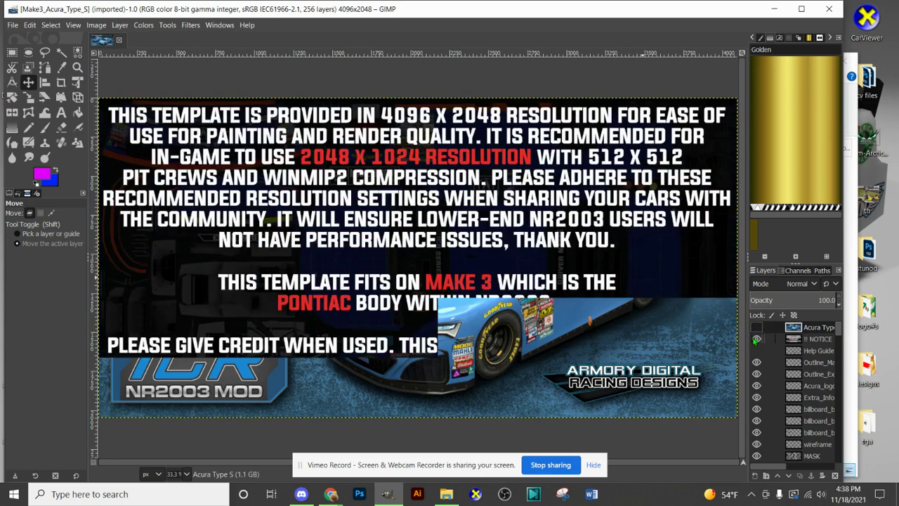
click(756, 339)
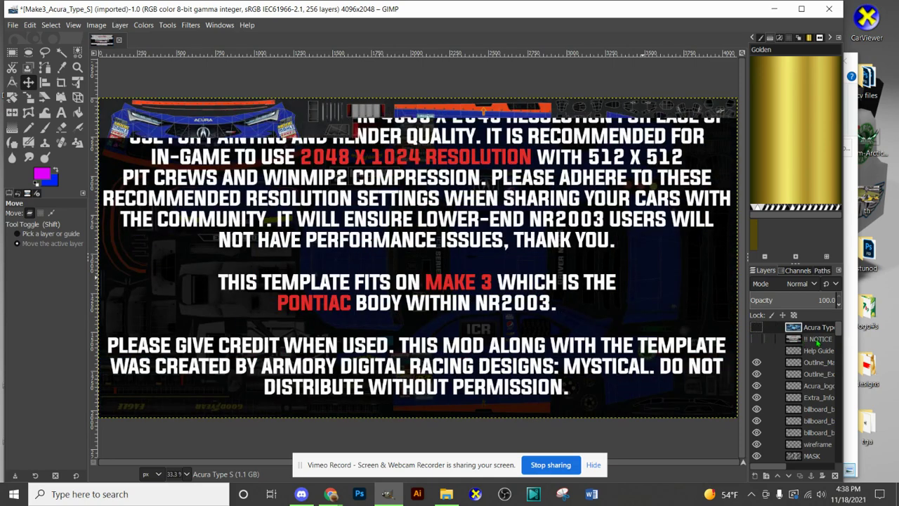
Step: Select the Body_Base layer and zoom in on the car body texture
scroll(830, 397, down, 5)
scroll(831, 398, down, 10)
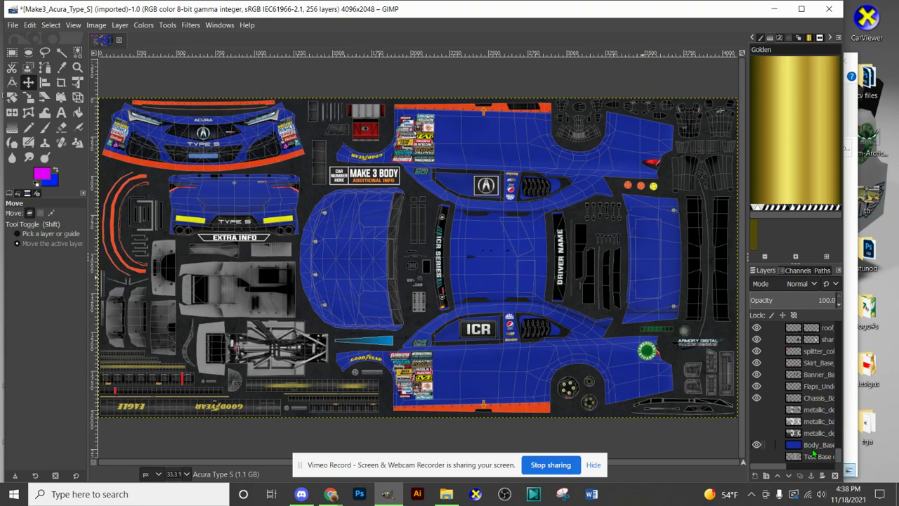
click(815, 444)
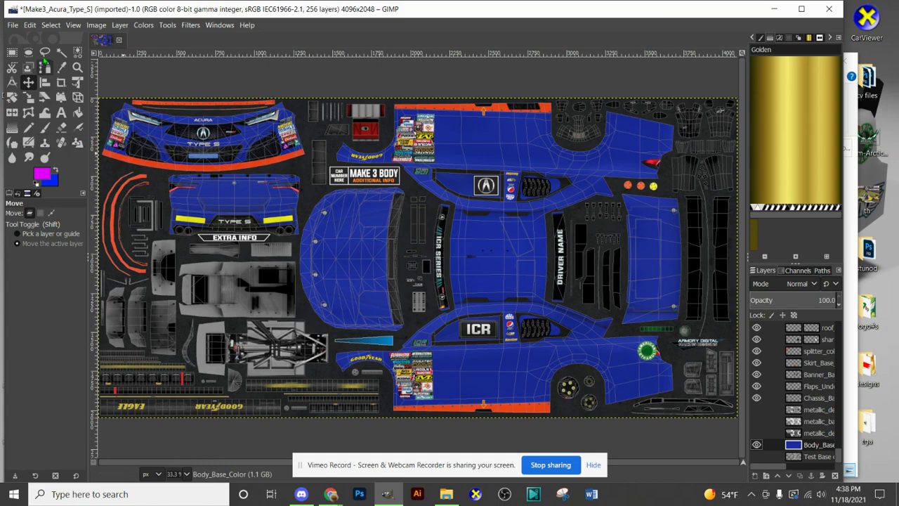
click(77, 67)
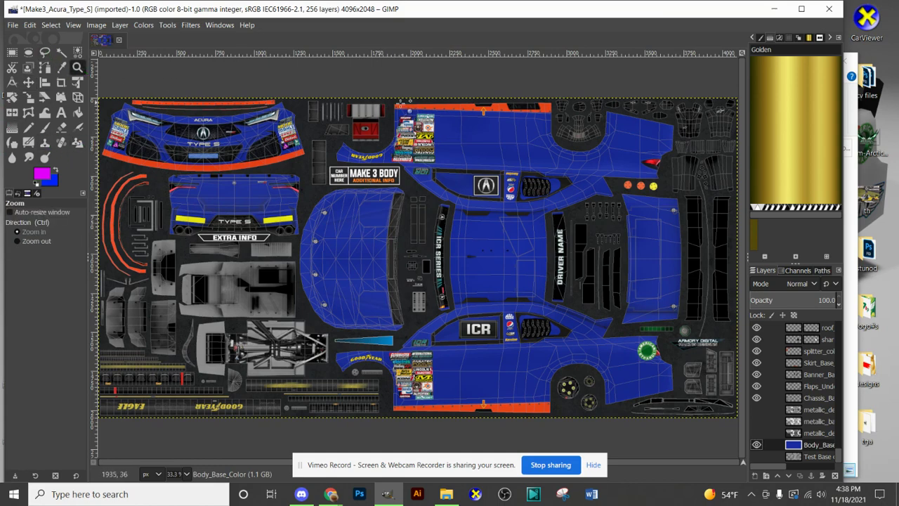
drag(392, 101, 572, 417)
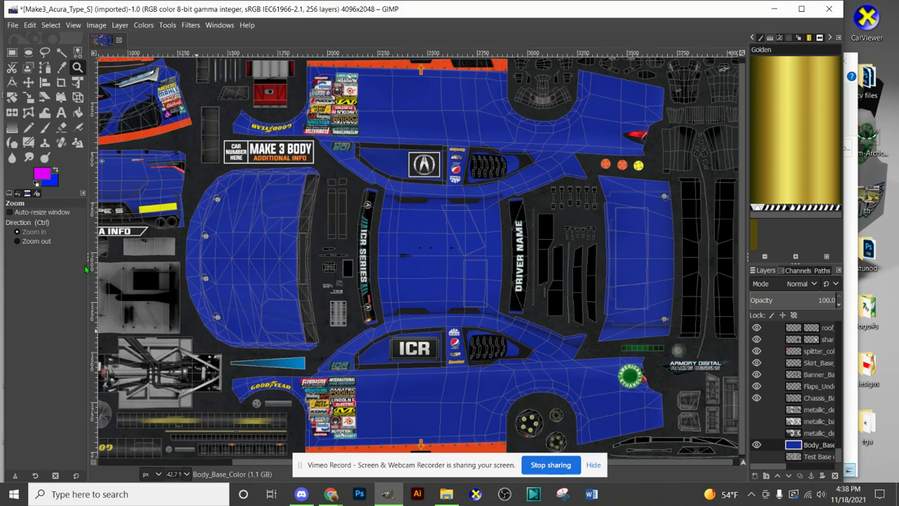
drag(462, 454, 179, 470)
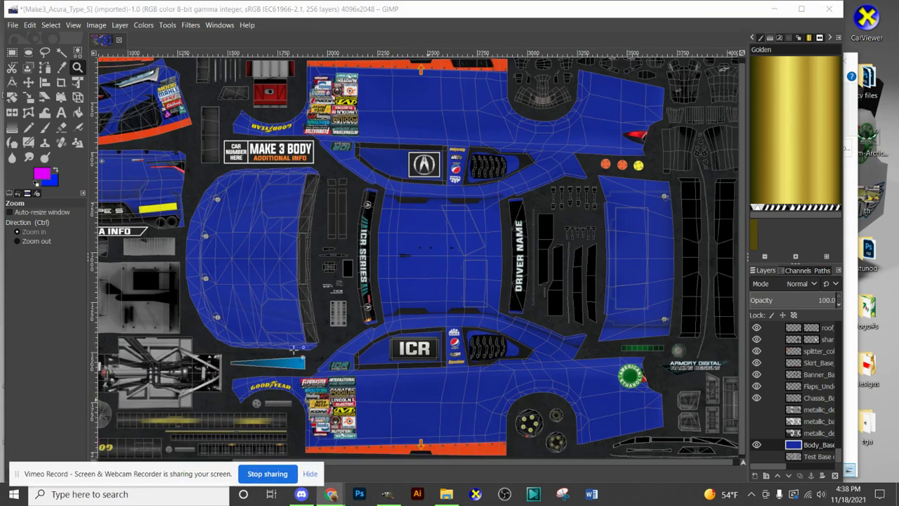
Step: Start a new transparent 4096×2048 layer above Body_Base and clear its default name for 'black'
click(44, 67)
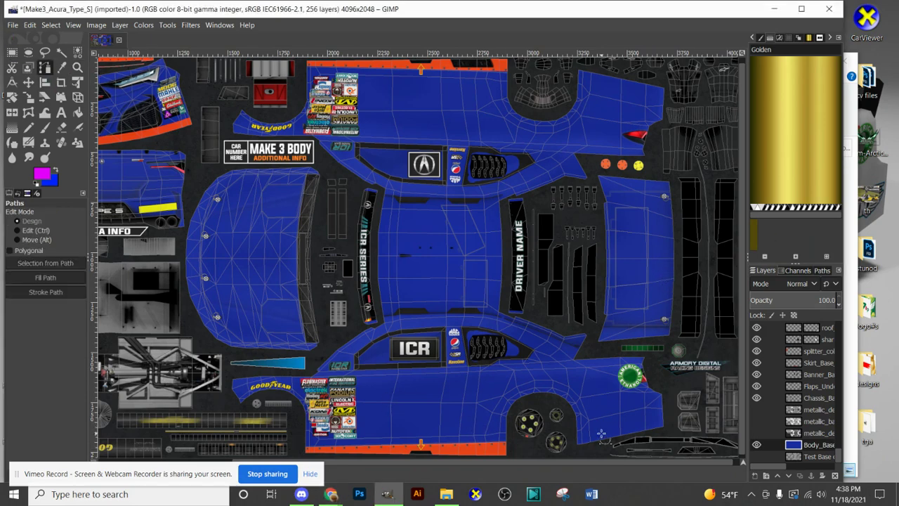
click(755, 475)
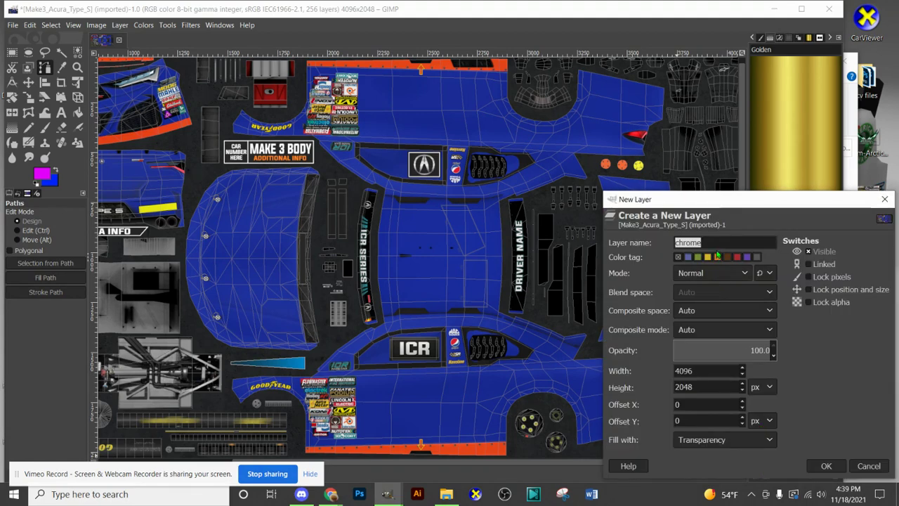
key(BackSpace)
click(884, 198)
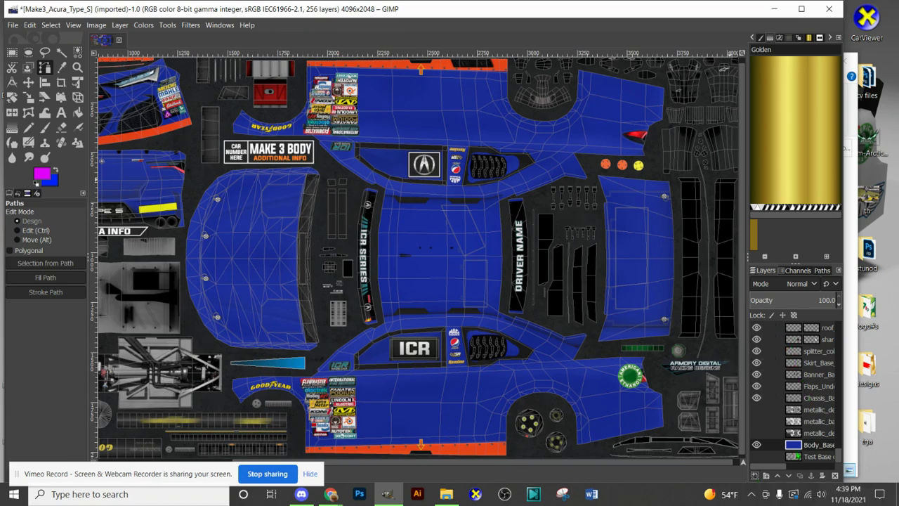
right_click(807, 445)
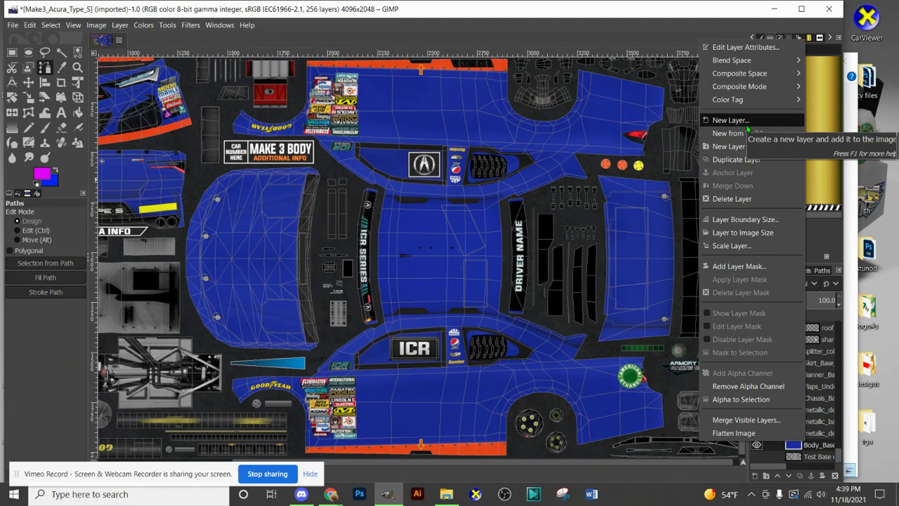
click(818, 447)
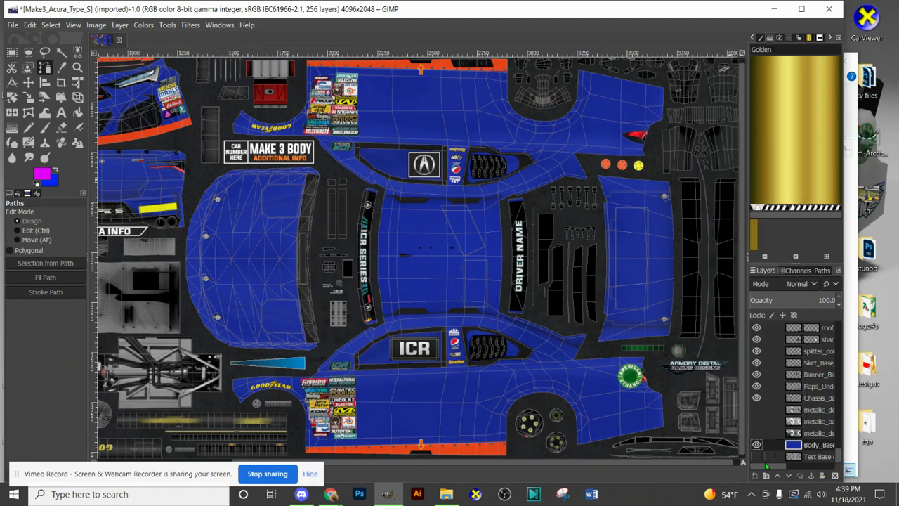
click(754, 476)
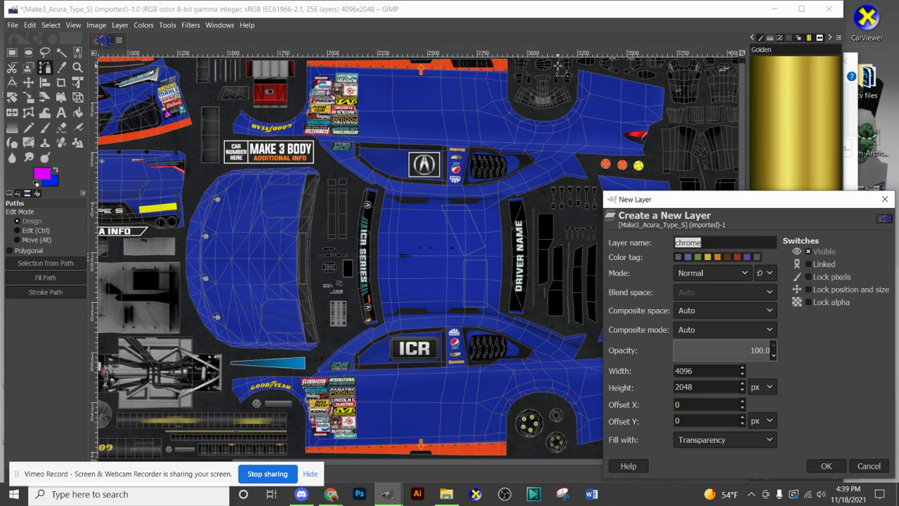
key(BackSpace)
Step: Create the 'black' layer, reset default colours and bucket-fill it solid black
click(826, 465)
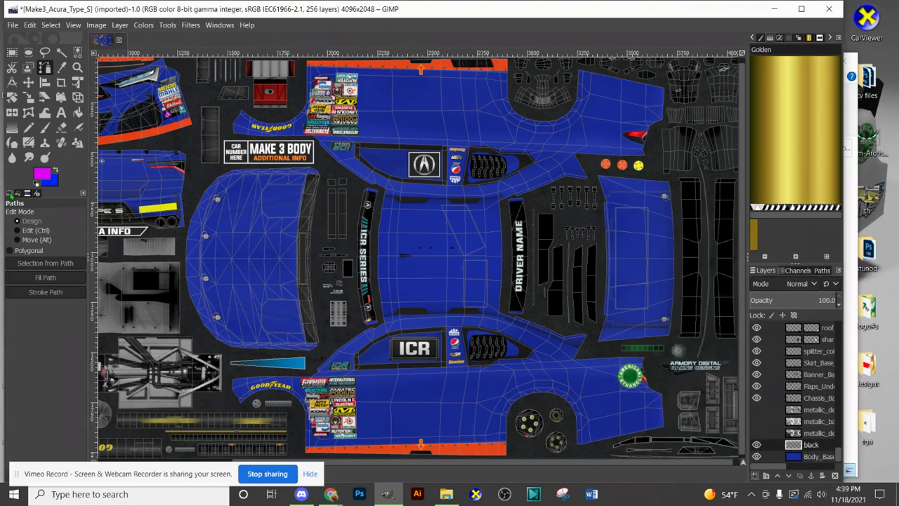
click(37, 183)
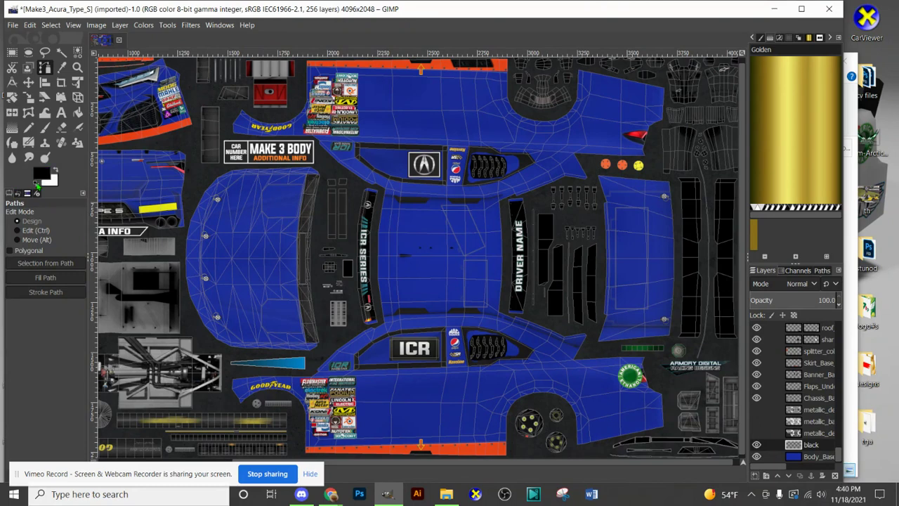
click(77, 113)
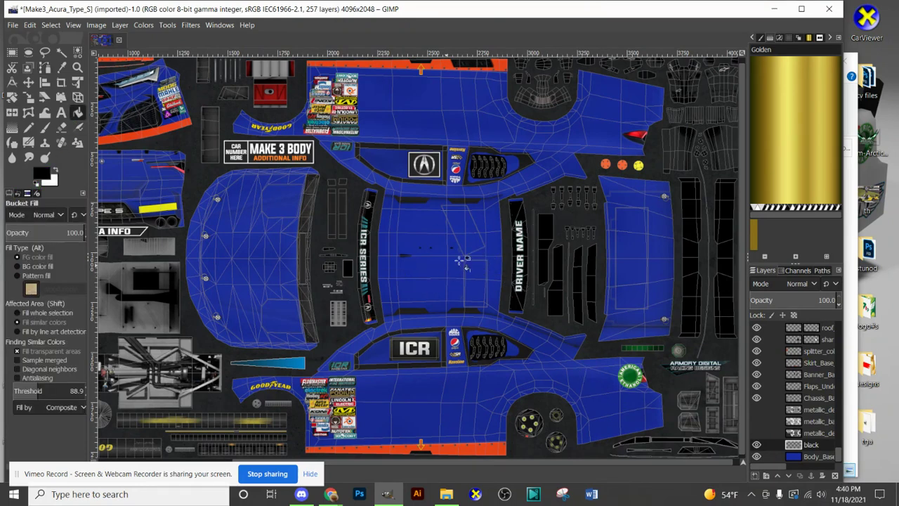
click(425, 260)
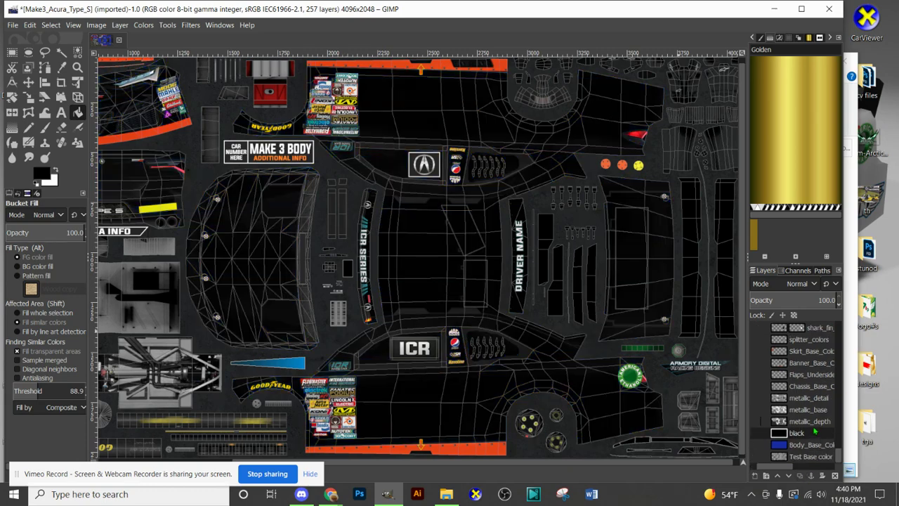
drag(790, 467, 768, 468)
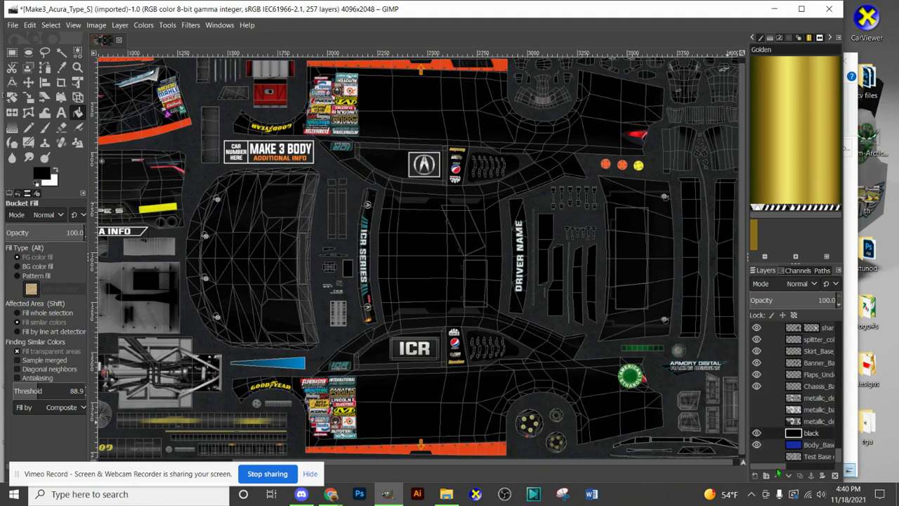
Step: Add a transparent layer named 'path' above the black layer
click(754, 475)
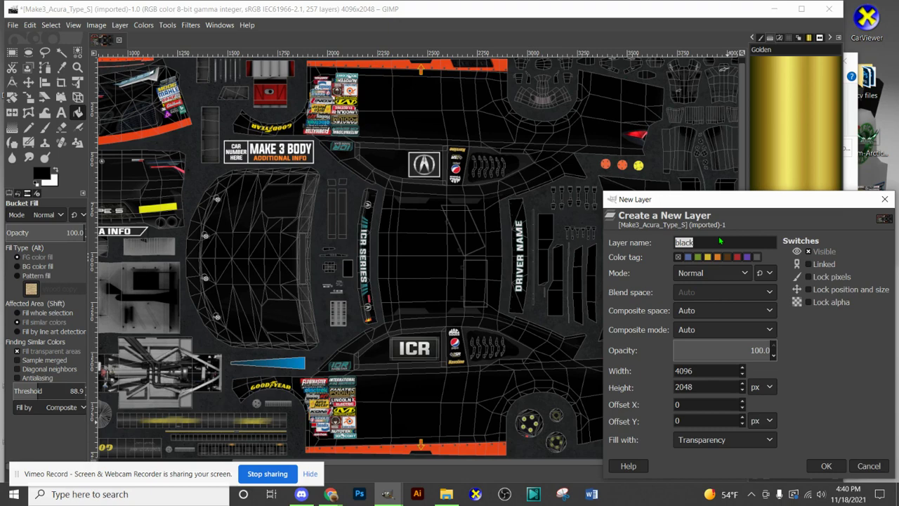
text(path)
click(837, 466)
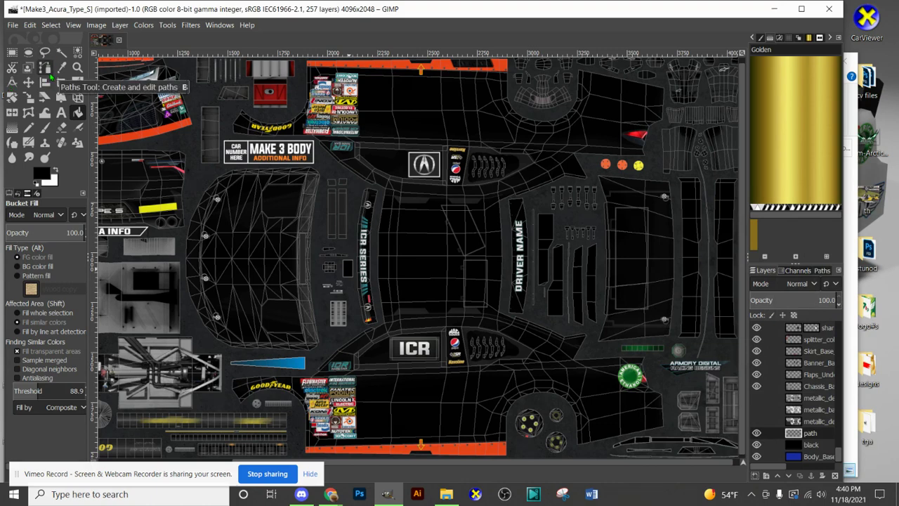
click(43, 72)
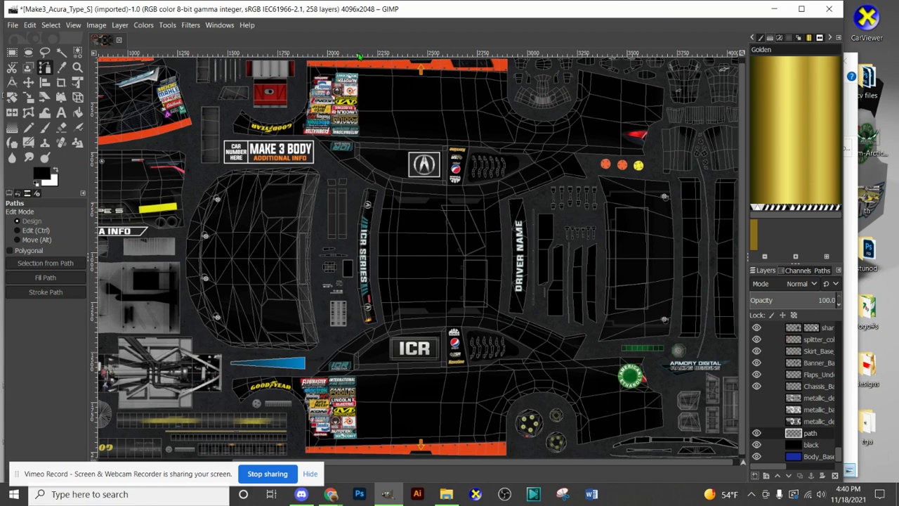
Step: Place guides at the body's top and bottom edges and trace the path's left-side points
drag(358, 54, 398, 78)
drag(395, 58, 319, 441)
click(306, 440)
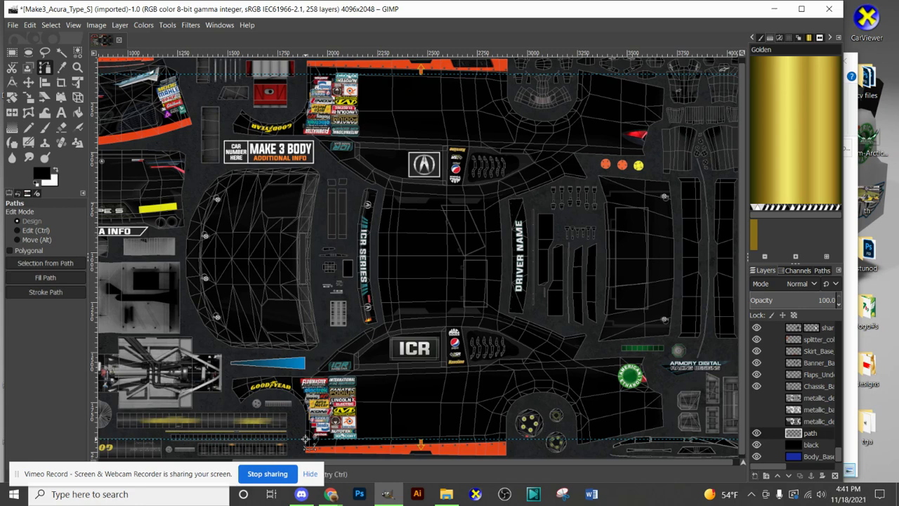
click(439, 439)
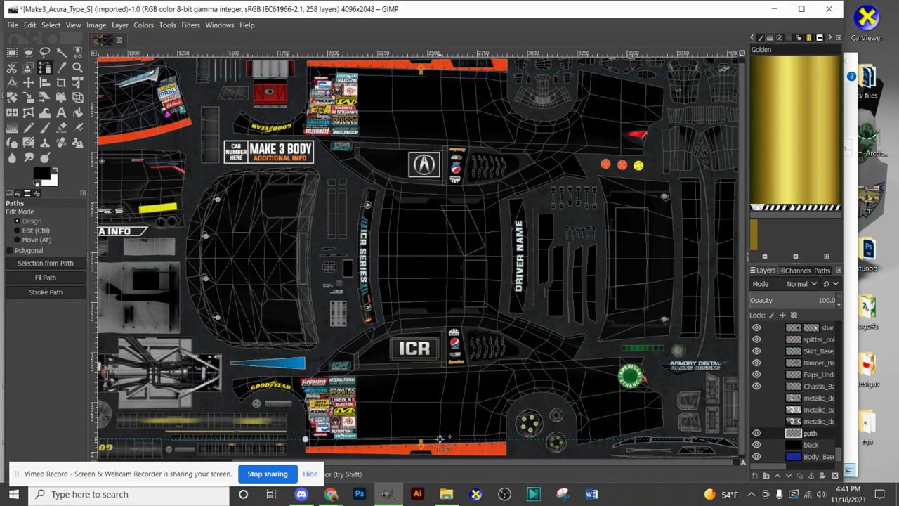
click(523, 313)
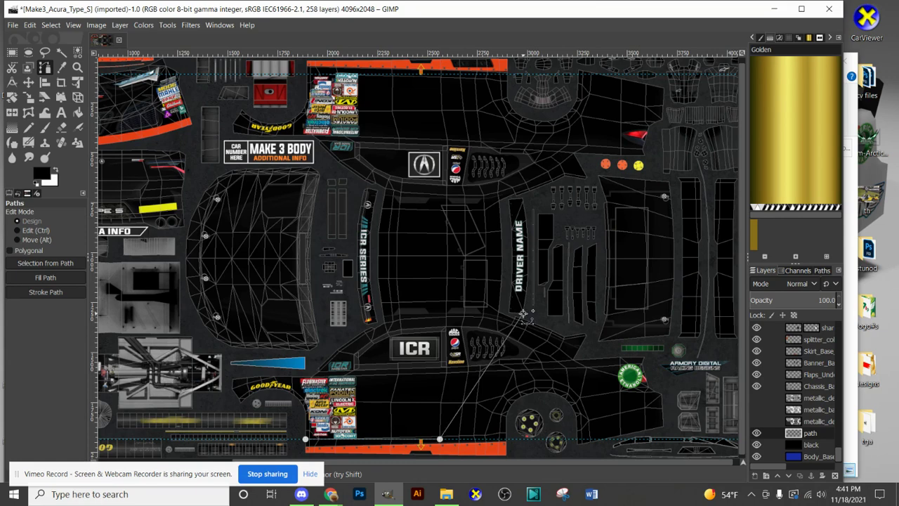
click(521, 198)
click(441, 73)
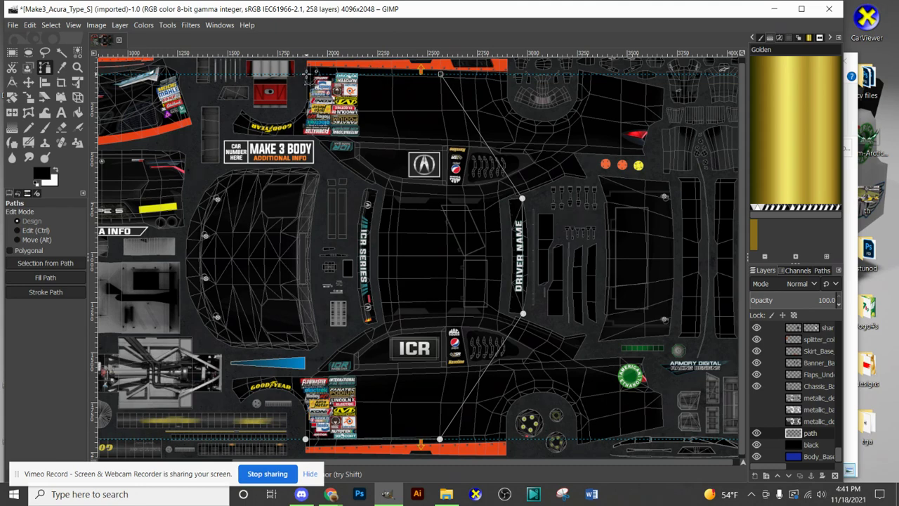
click(306, 74)
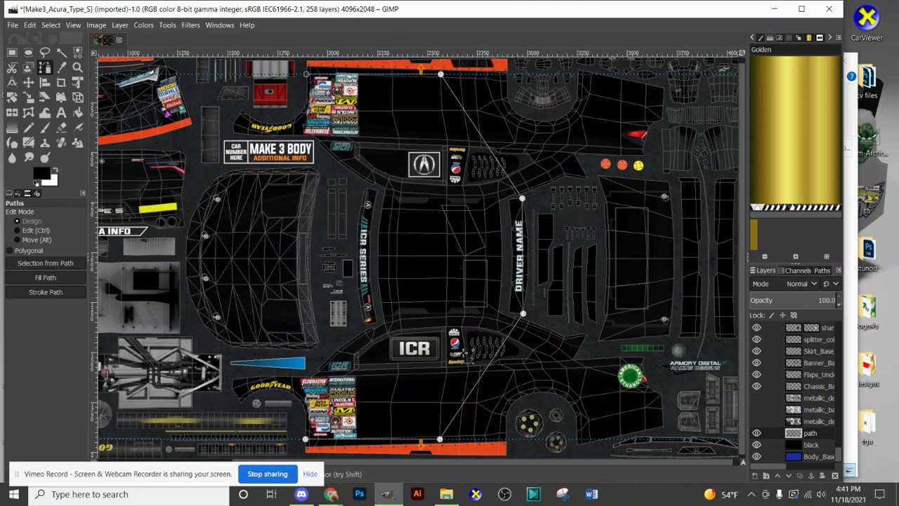
Step: Extend the path across the top, right side and bottom, then make white the foreground colour
scroll(267, 113, up, 1)
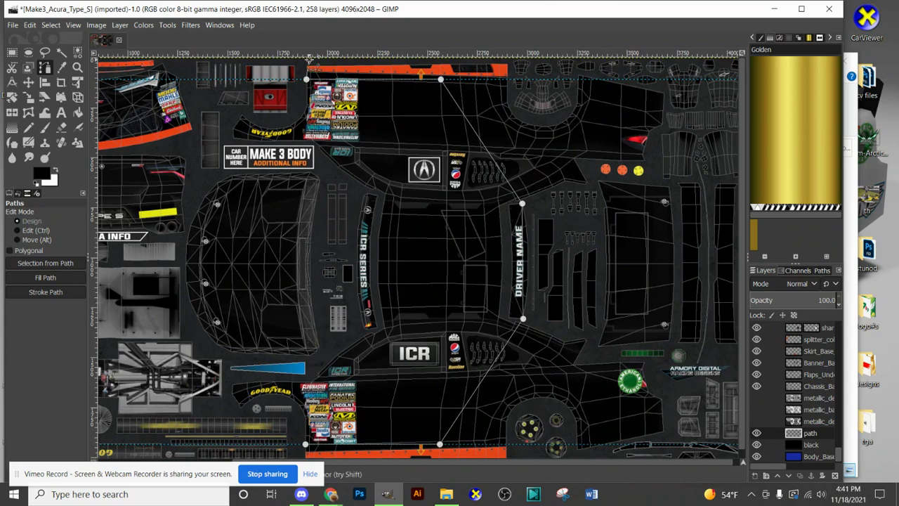
click(667, 62)
click(708, 298)
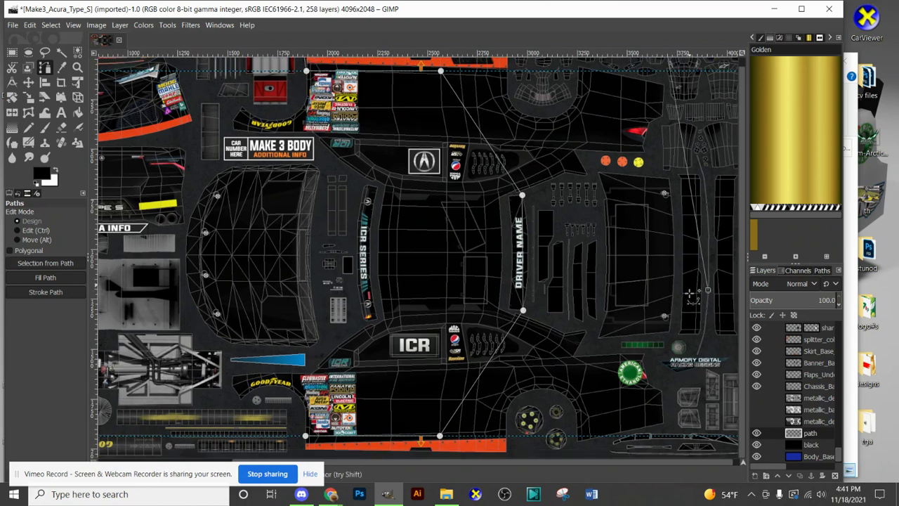
scroll(707, 298, down, 1)
click(671, 455)
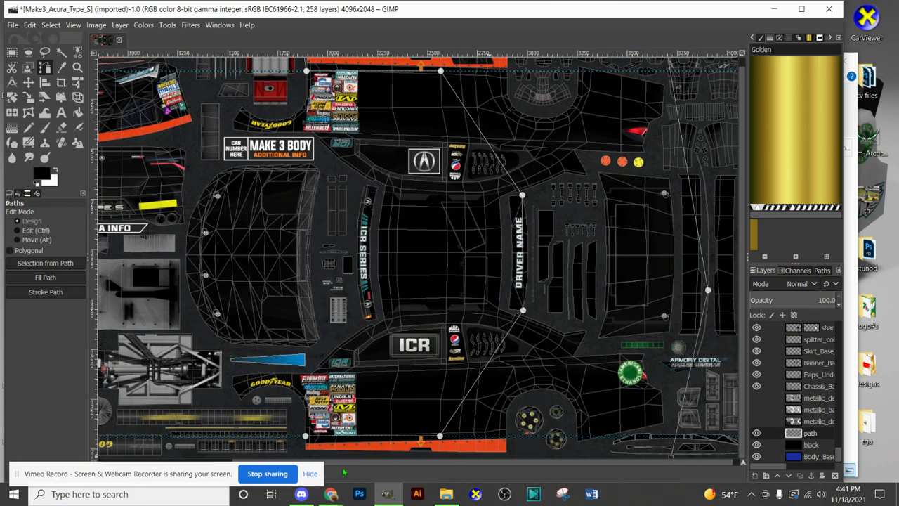
click(301, 455)
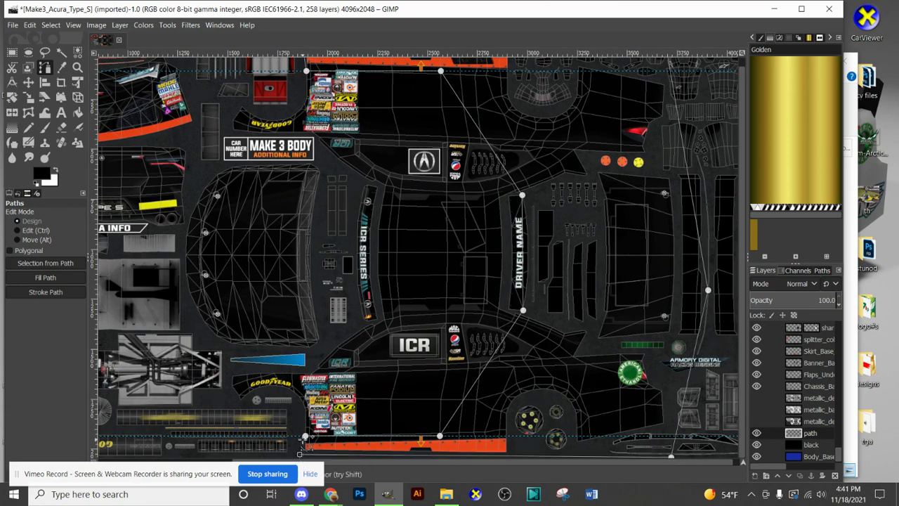
click(57, 171)
Step: Fill the Unnamed path with the white foreground colour on the path layer
click(821, 271)
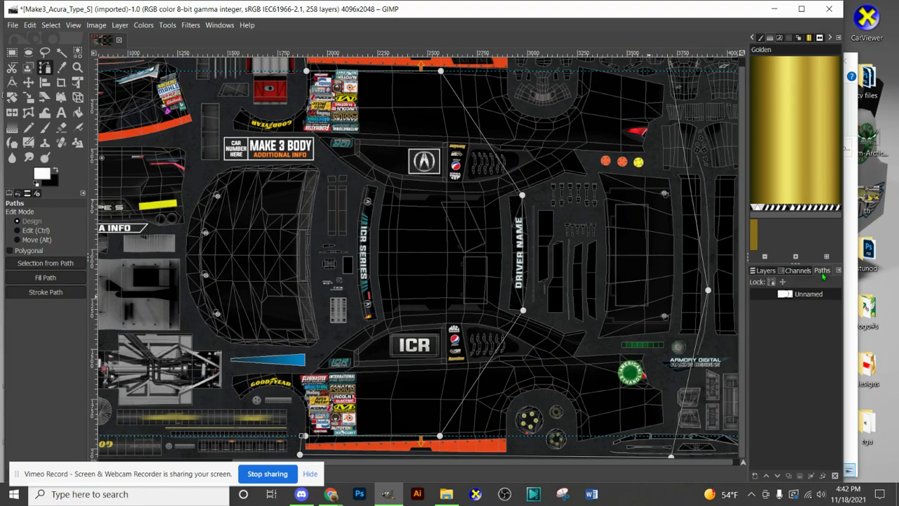
right_click(809, 299)
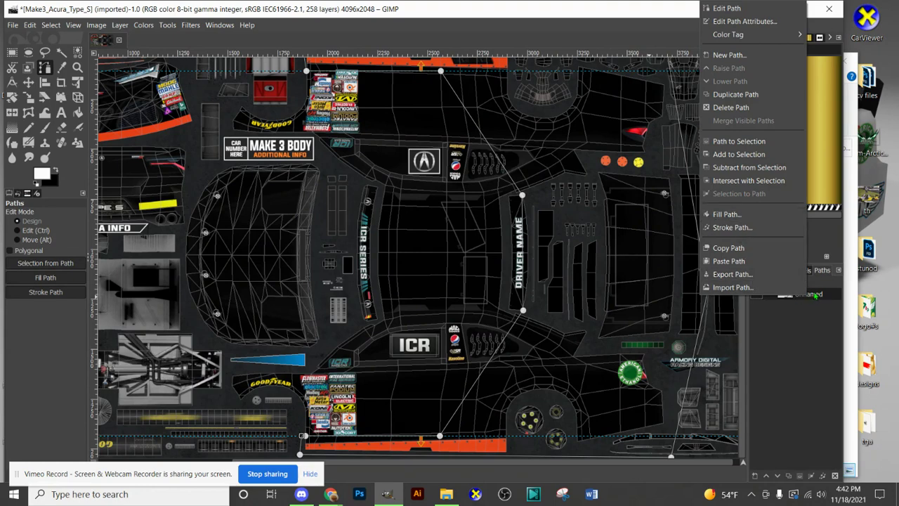
click(723, 214)
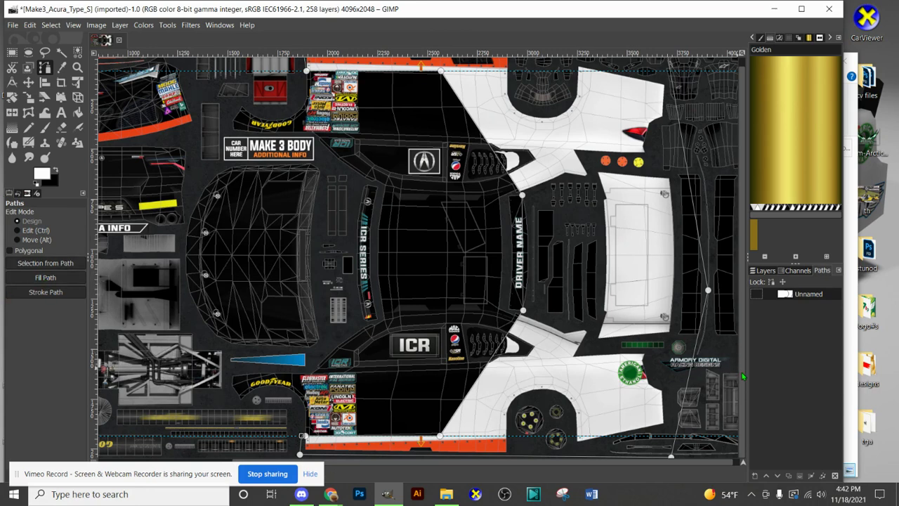
scroll(740, 369, up, 2)
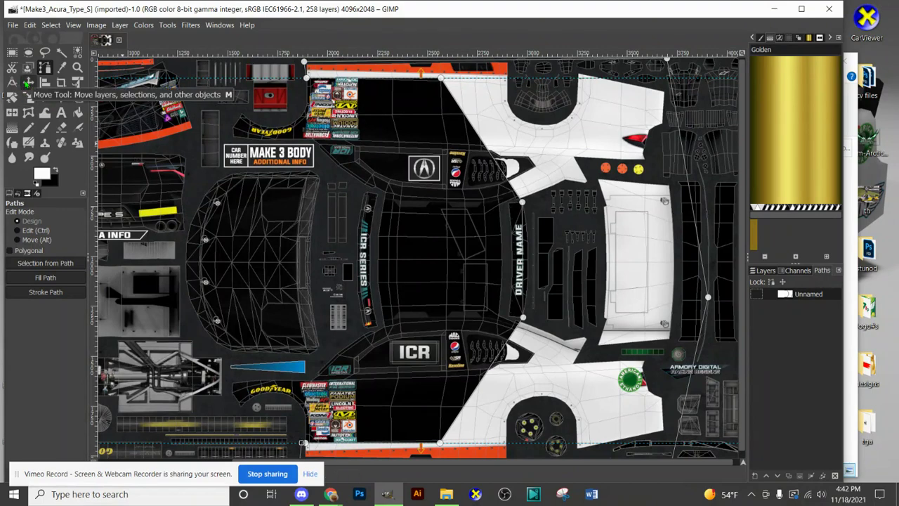
click(28, 82)
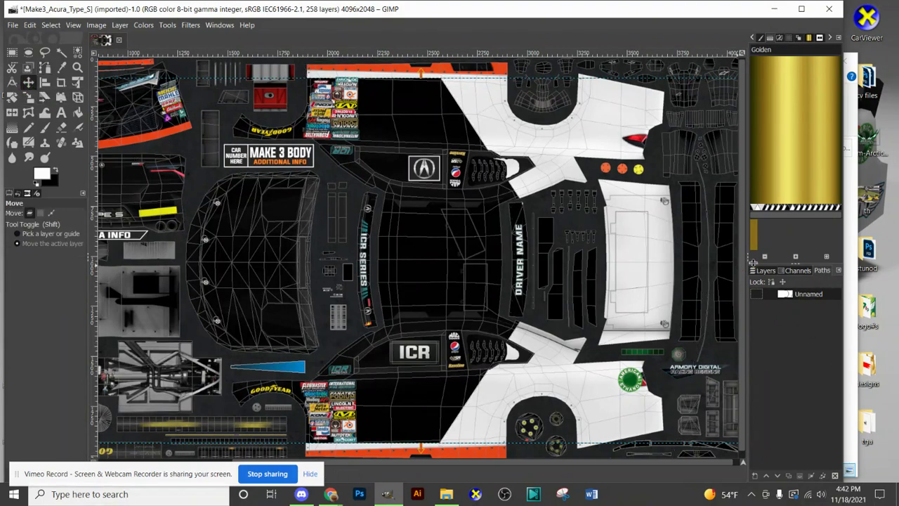
Step: Merge the path layer into black and apply a Gaussian Blur of size 5
right_click(816, 431)
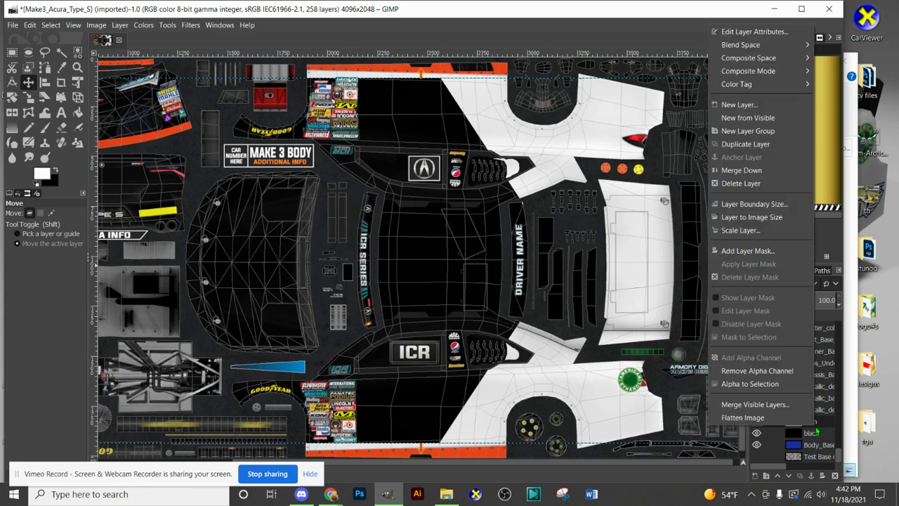
click(741, 170)
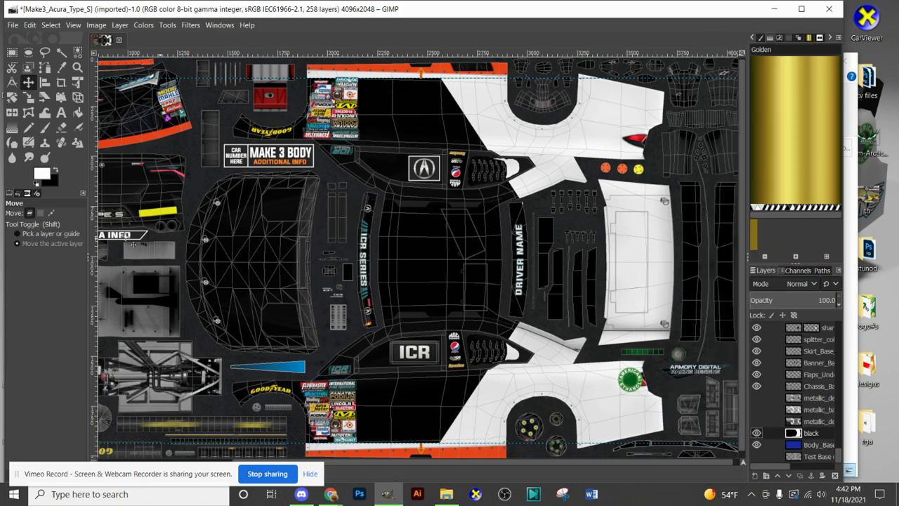
click(185, 26)
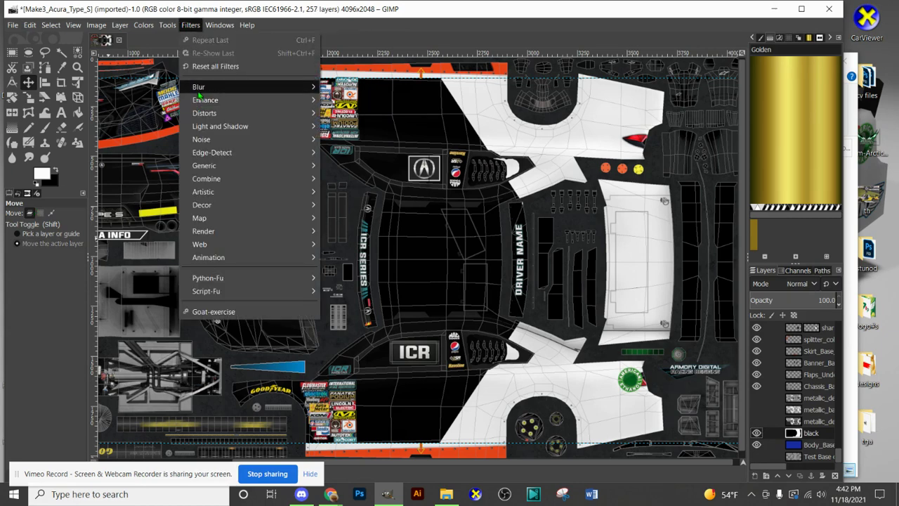
mouse_move(211, 86)
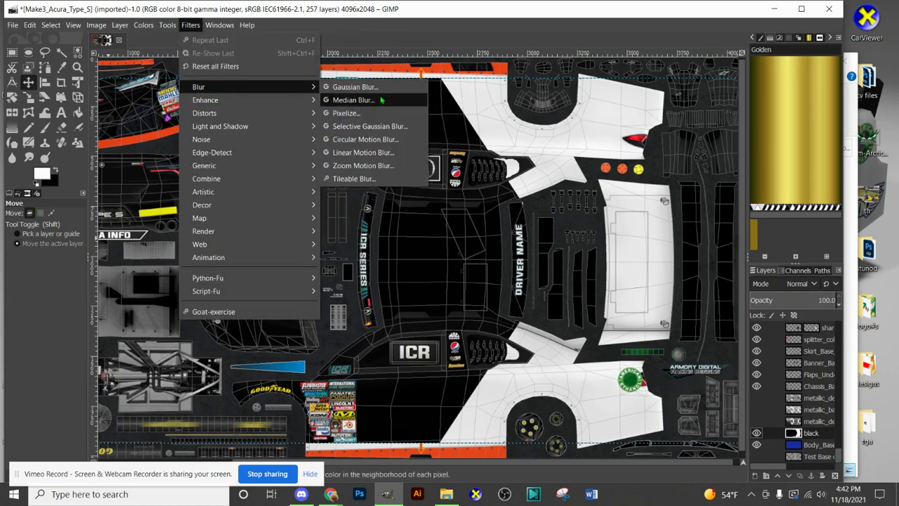
click(353, 87)
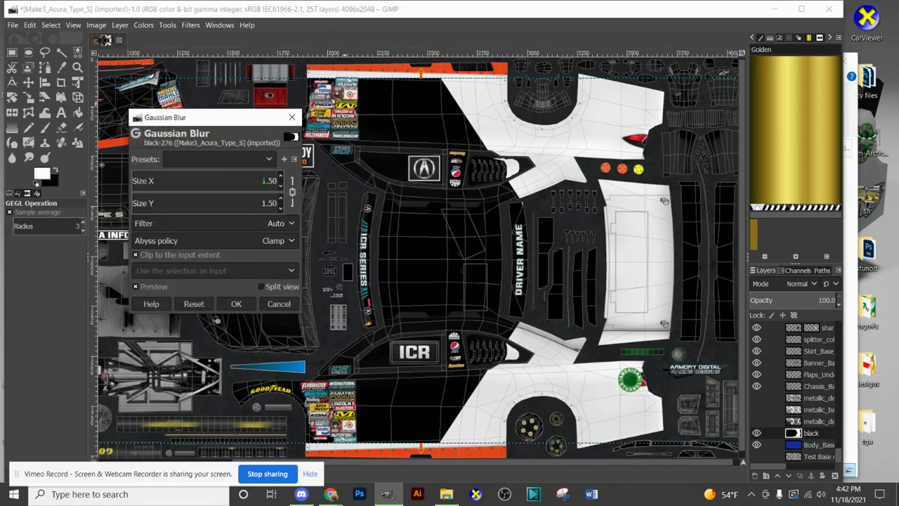
click(280, 179)
click(280, 178)
click(281, 178)
click(280, 178)
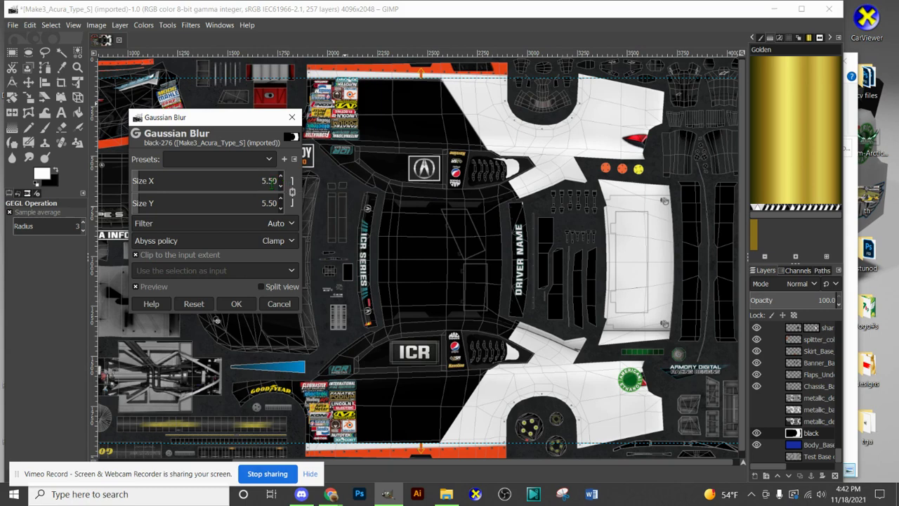
double_click(269, 181)
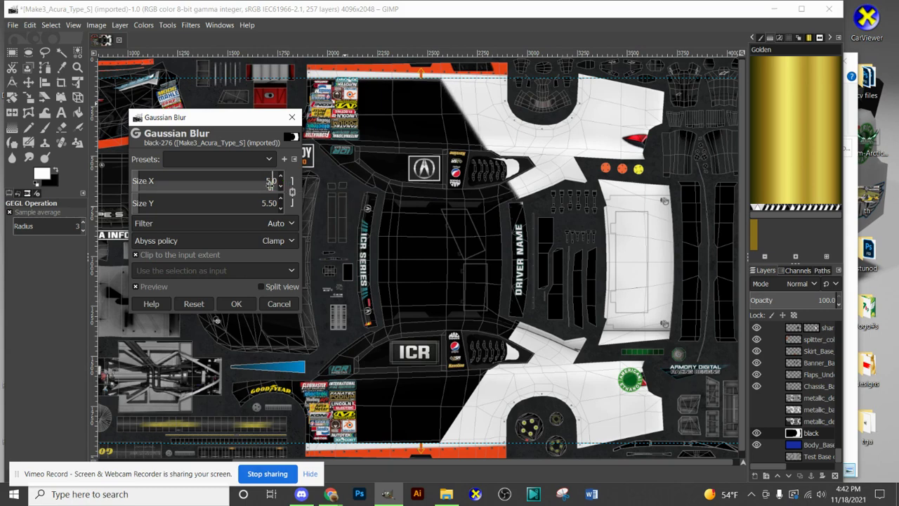
text(5)
key(Return)
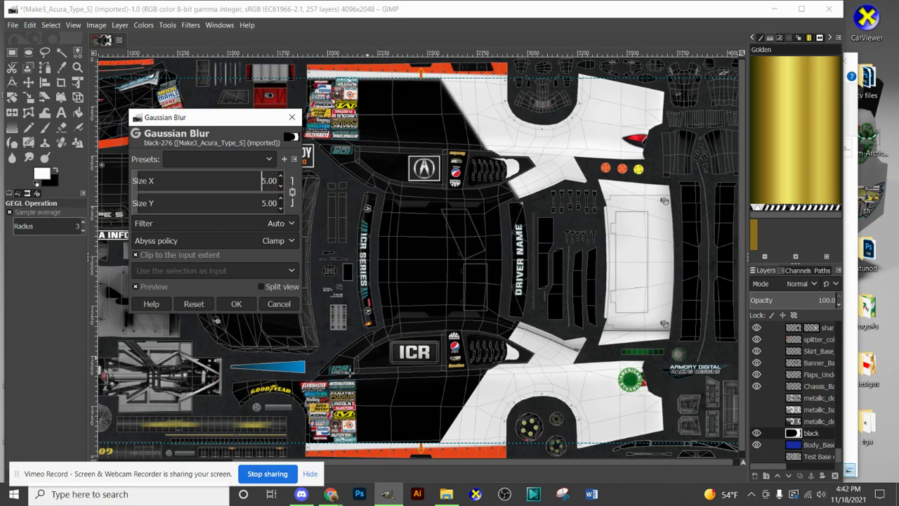
click(245, 307)
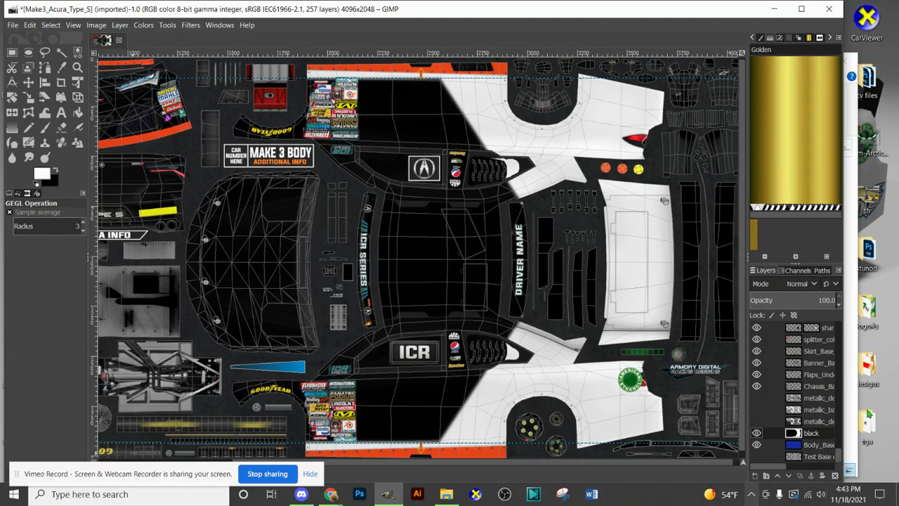
Step: Select the black car body area with Select by Color
click(50, 26)
click(65, 93)
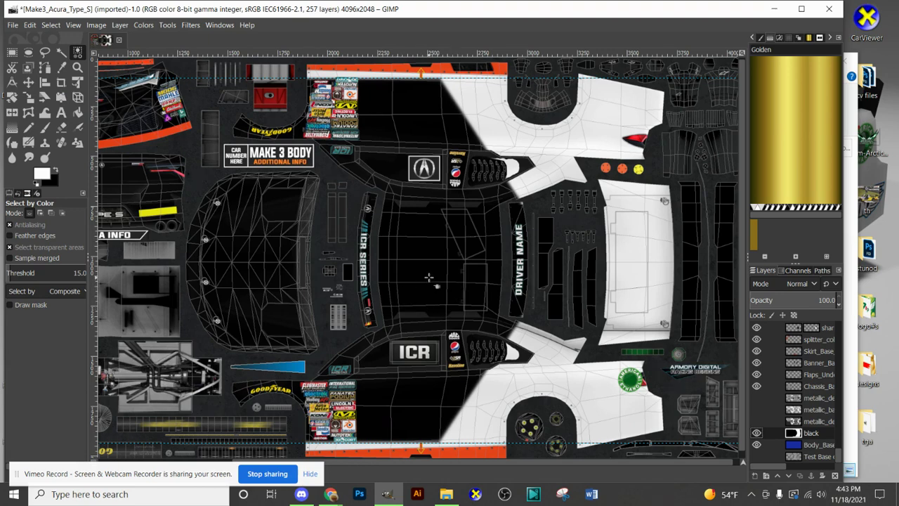
click(428, 278)
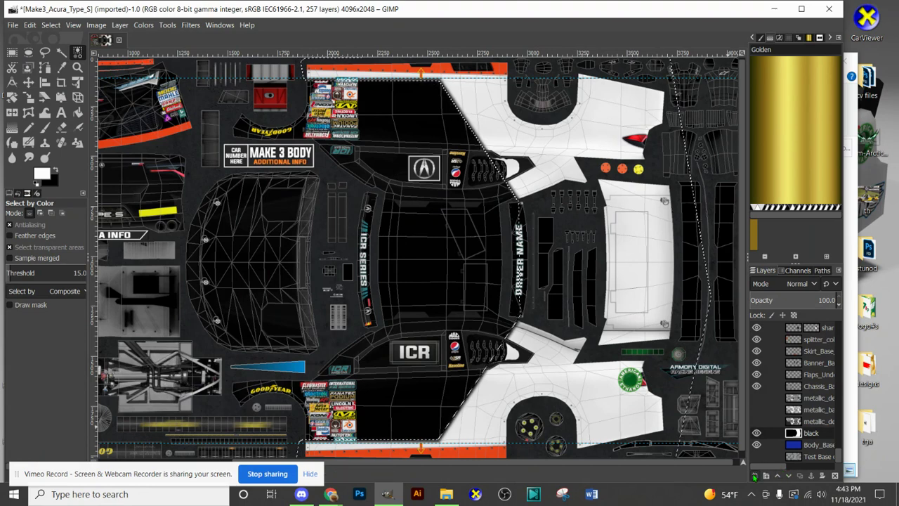
Step: Add a new transparent layer named 'chrome' above the black layer
click(754, 475)
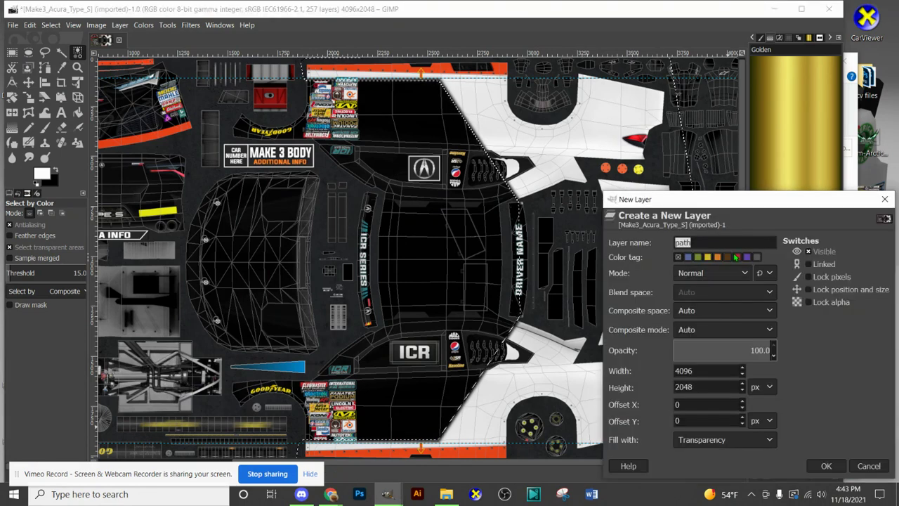
text(chrome)
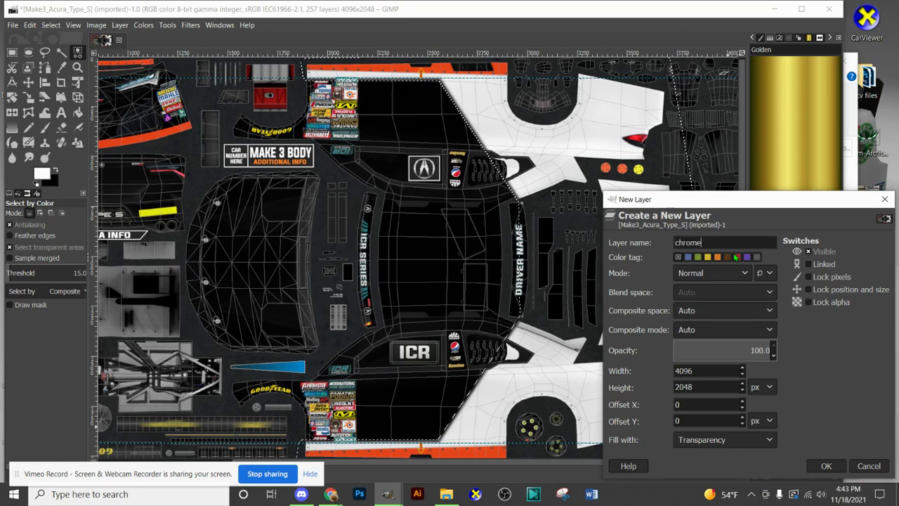
click(822, 466)
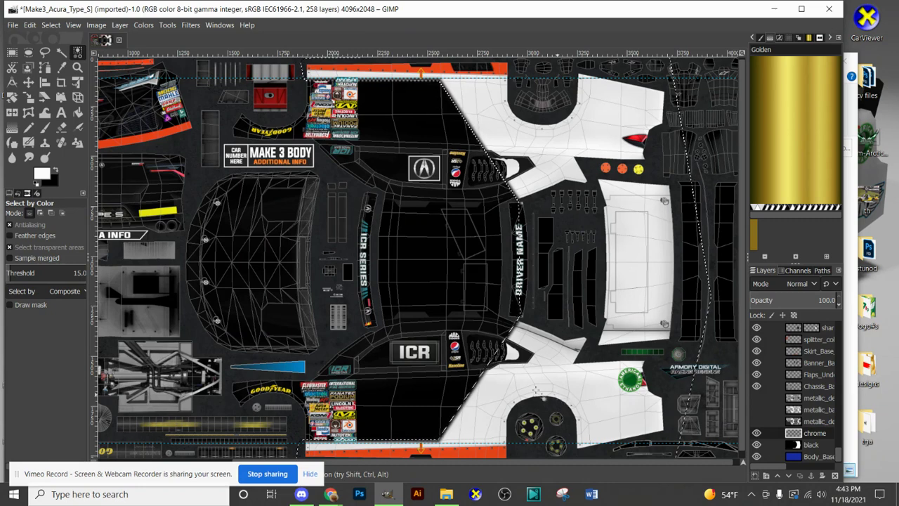
Step: Set the foreground colour to light grey bcbcbc
click(41, 174)
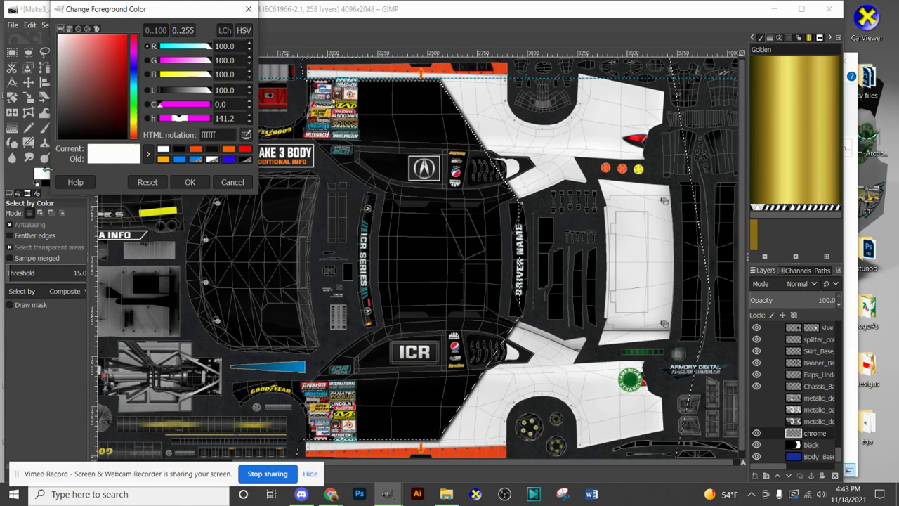
drag(60, 78, 50, 63)
click(189, 181)
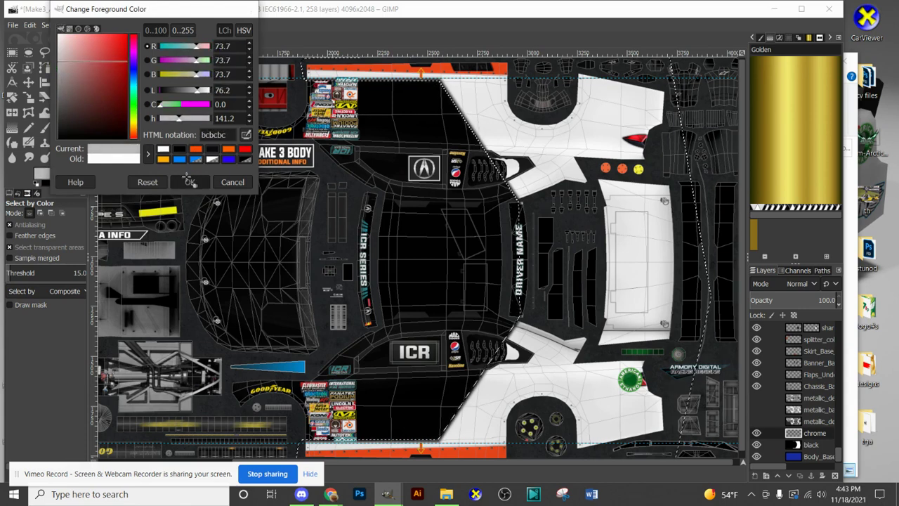
Step: Set the background colour to dark grey 515151
click(48, 183)
click(64, 110)
drag(63, 110, 53, 110)
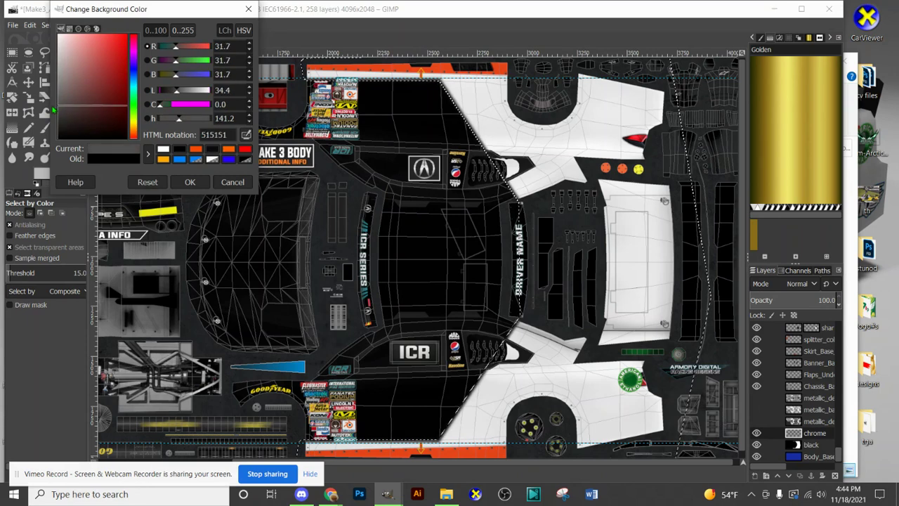
click(190, 181)
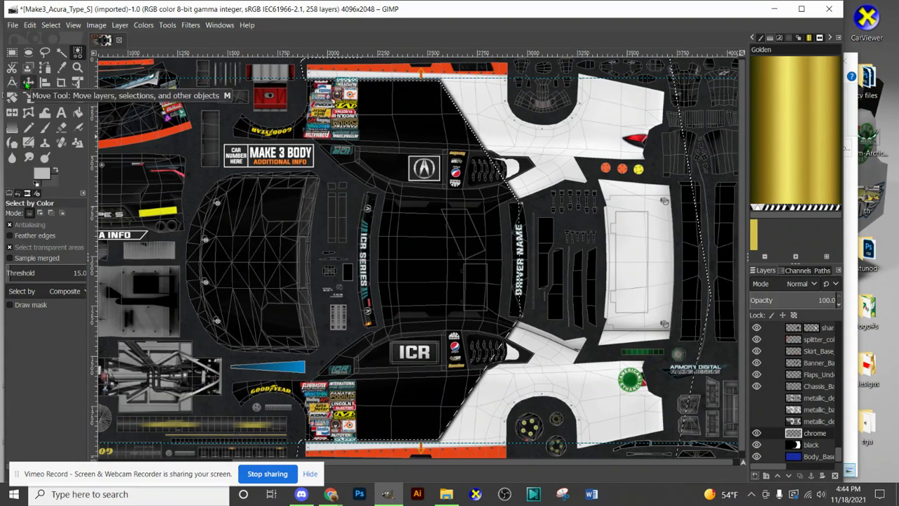
click(14, 130)
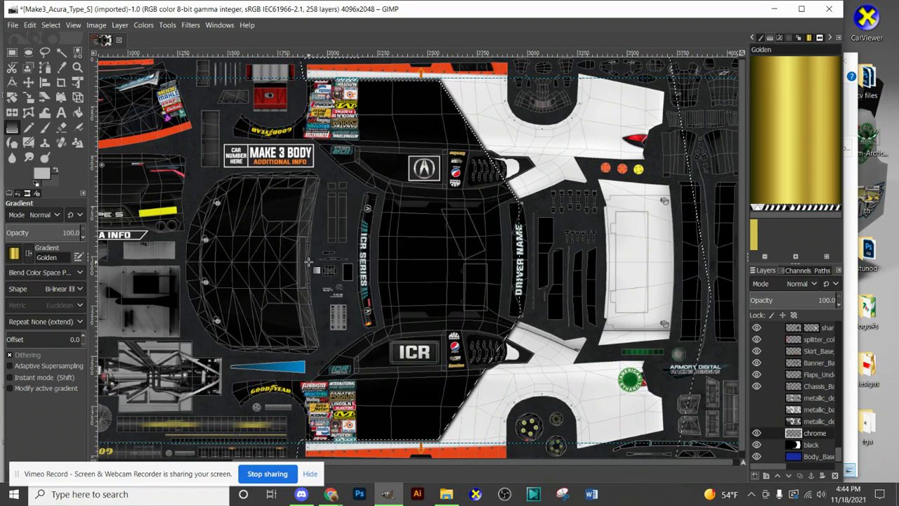
drag(307, 260, 500, 260)
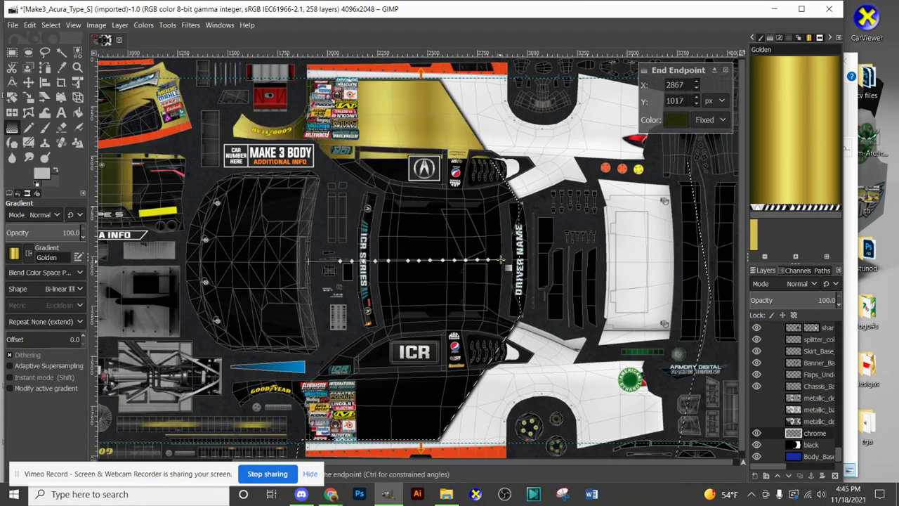
drag(501, 259, 501, 262)
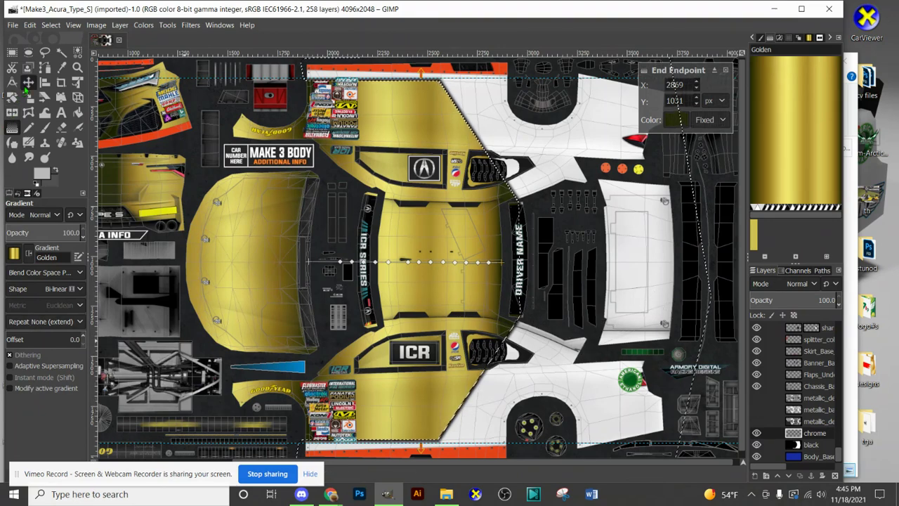
click(27, 84)
key(ctrl+z)
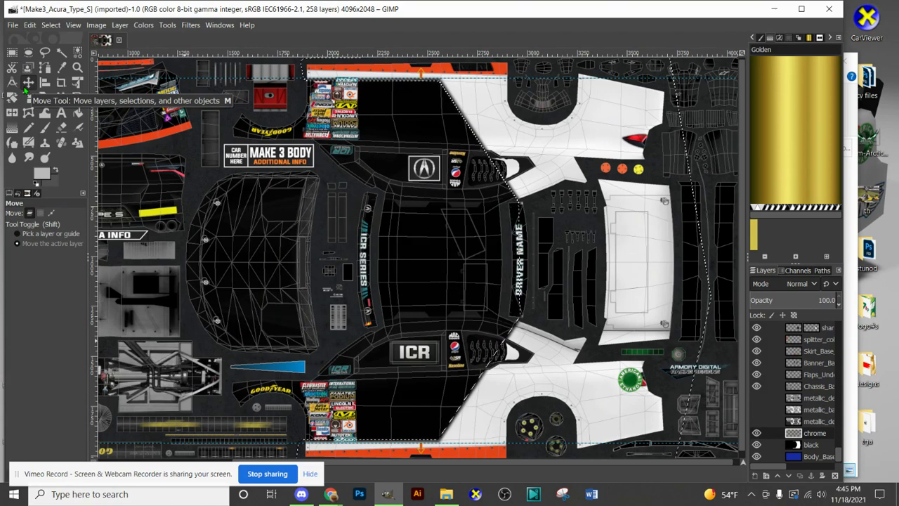
click(51, 24)
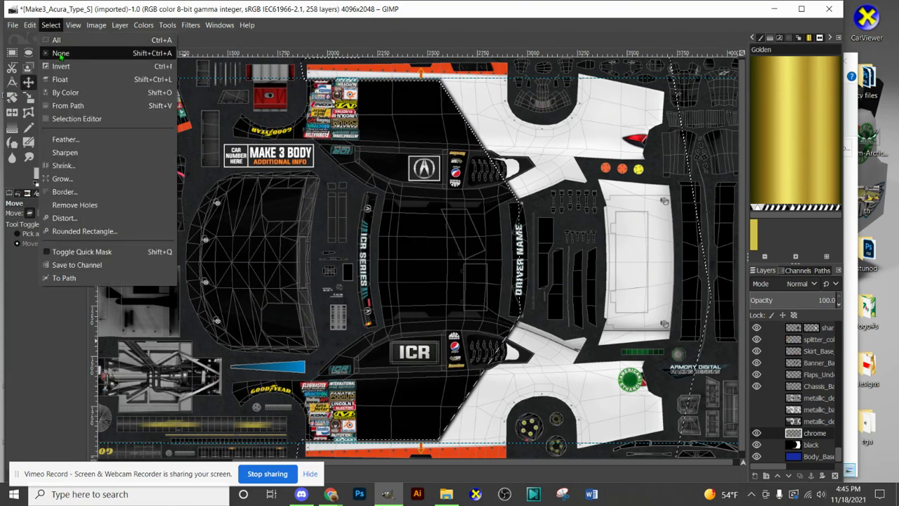
click(62, 56)
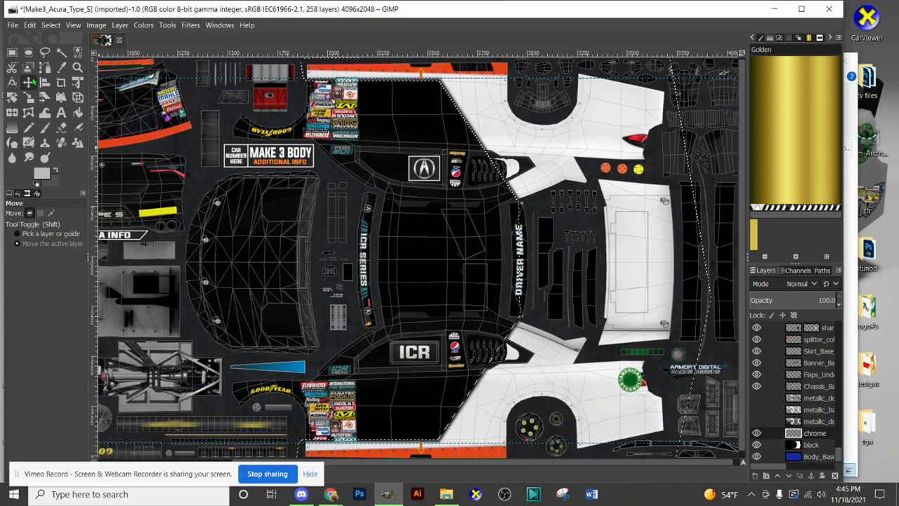
click(14, 127)
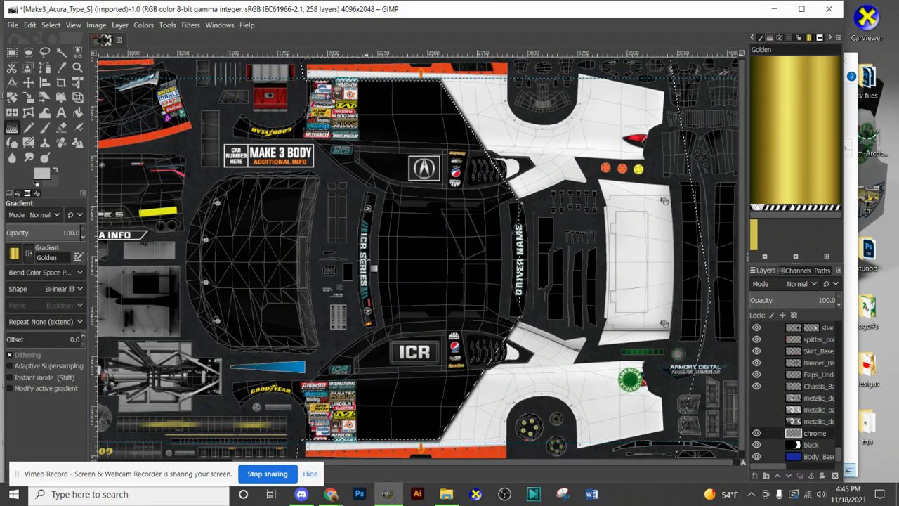
Step: Pick the FG to BG (HSV clockwise hue) gradient and discard the trial gradient fill on the body
drag(374, 260, 424, 259)
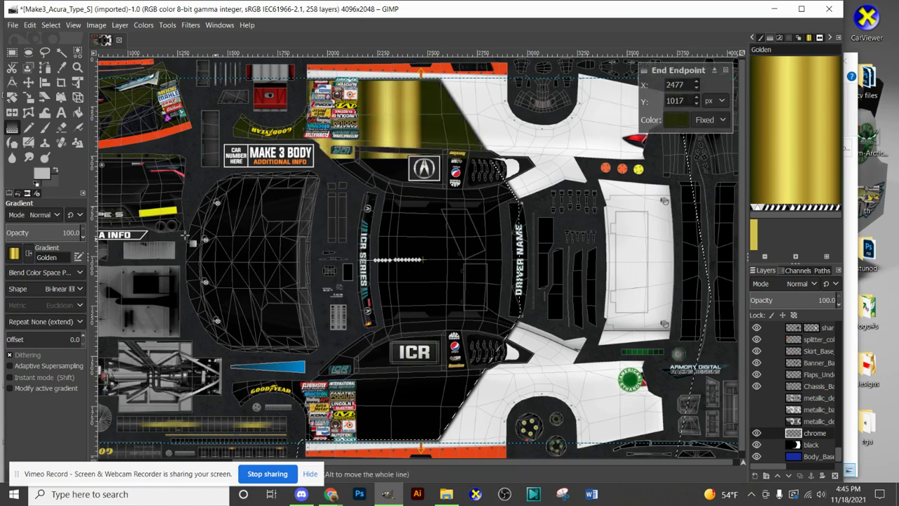
click(14, 253)
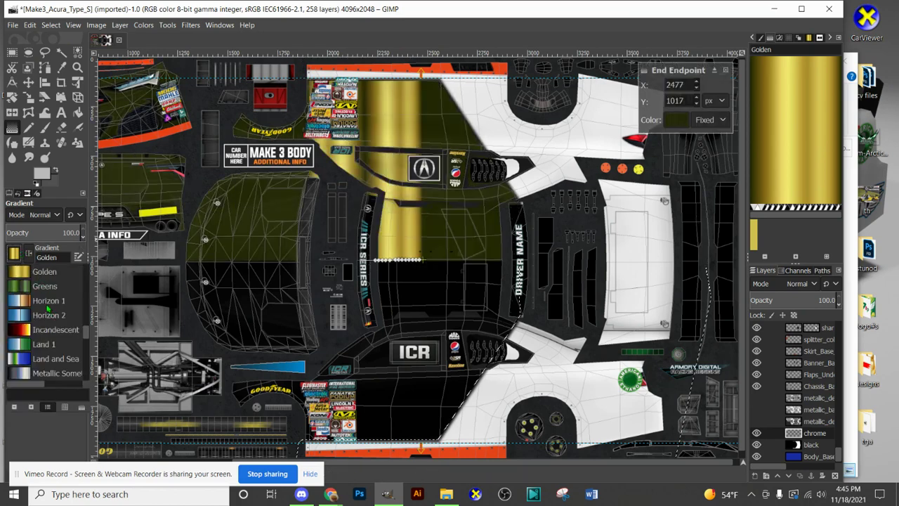
scroll(45, 304, down, 5)
scroll(45, 304, up, 8)
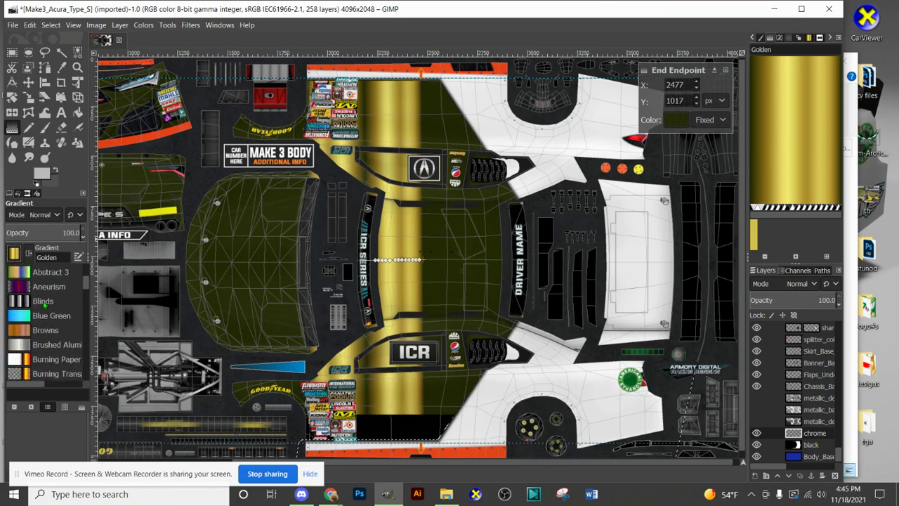
click(46, 300)
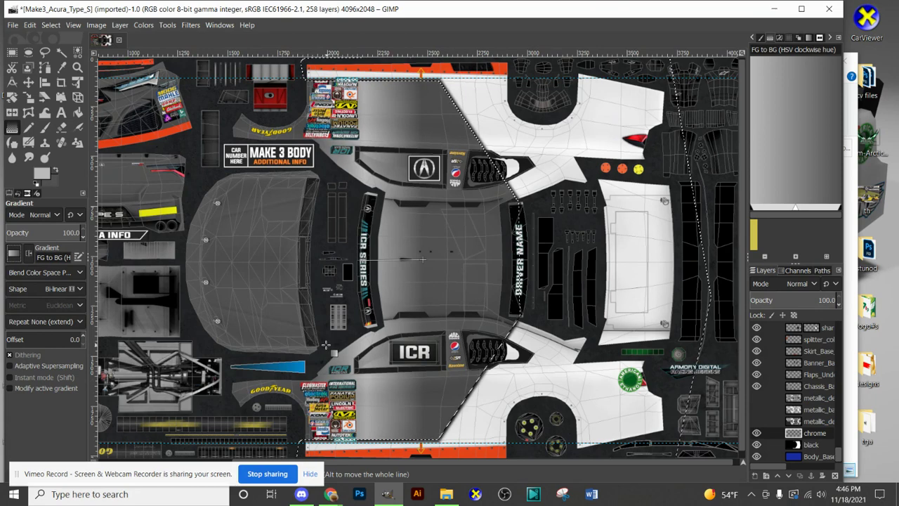
key(Return)
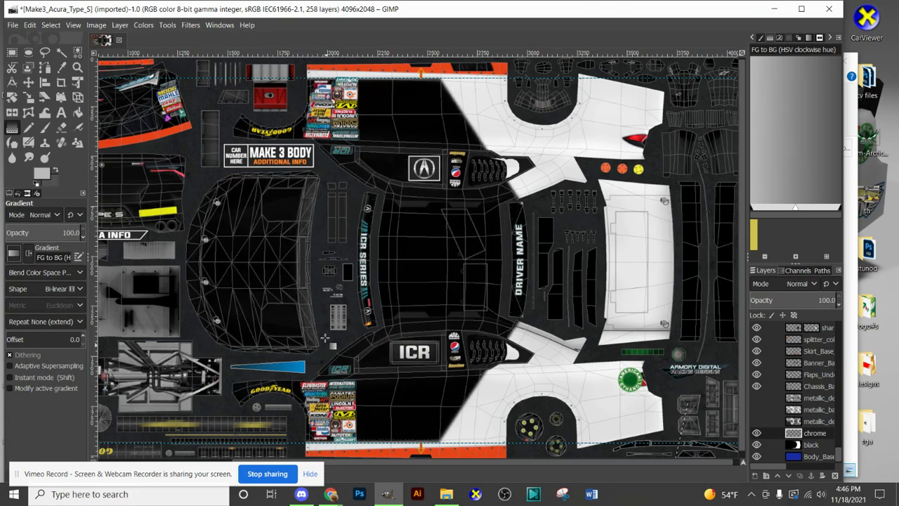
Step: Delete the chrome layer, clear the selection, and switch to the Select by Color tool
key(Delete)
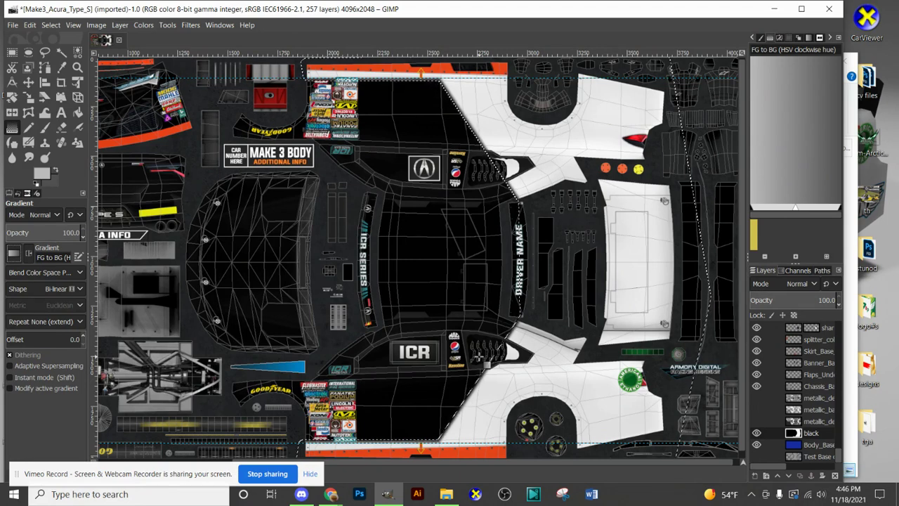
key(ctrl+shift+a)
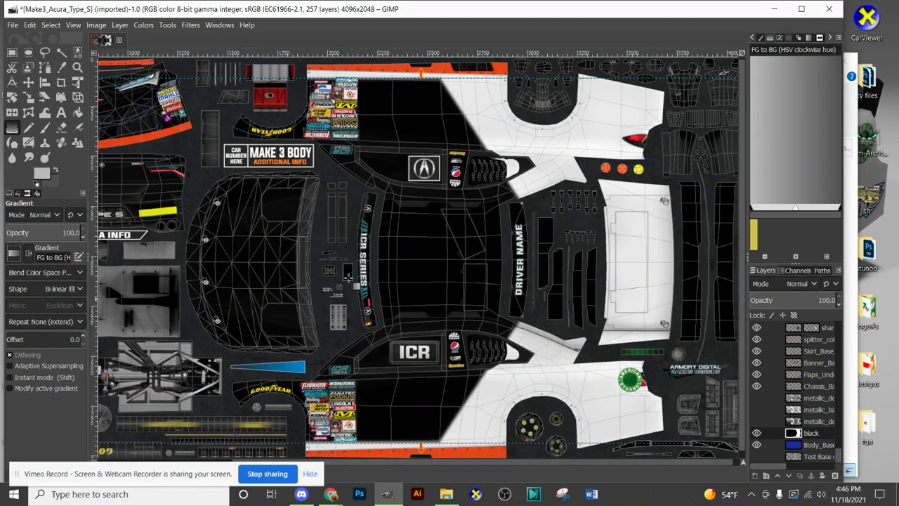
click(50, 25)
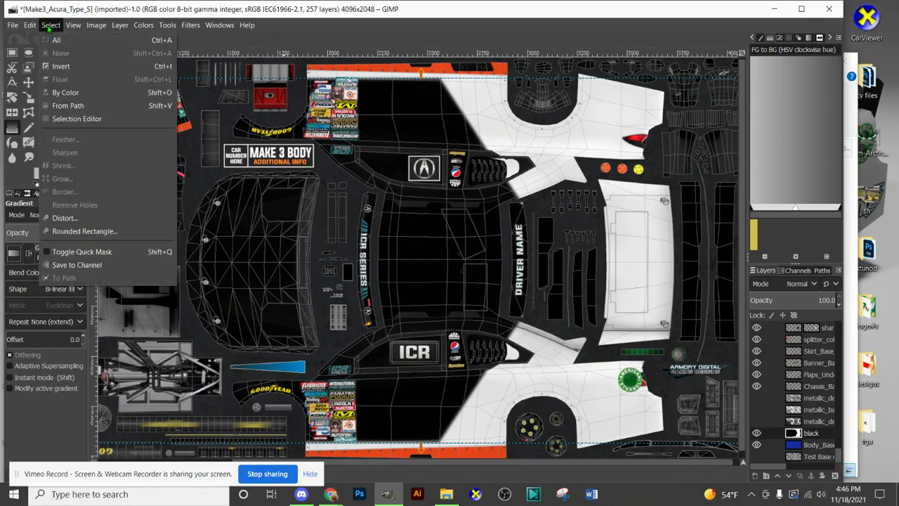
click(76, 93)
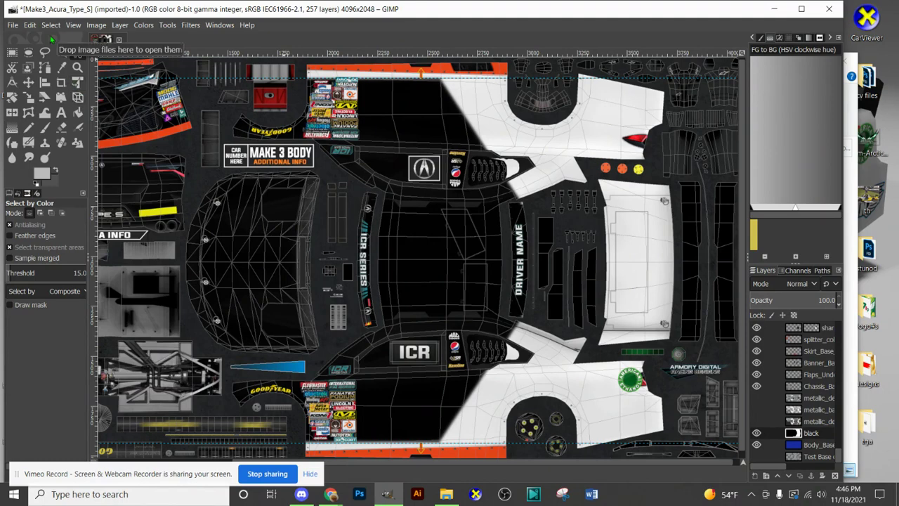
Step: Select the black body areas by colour and invert the selection
click(417, 241)
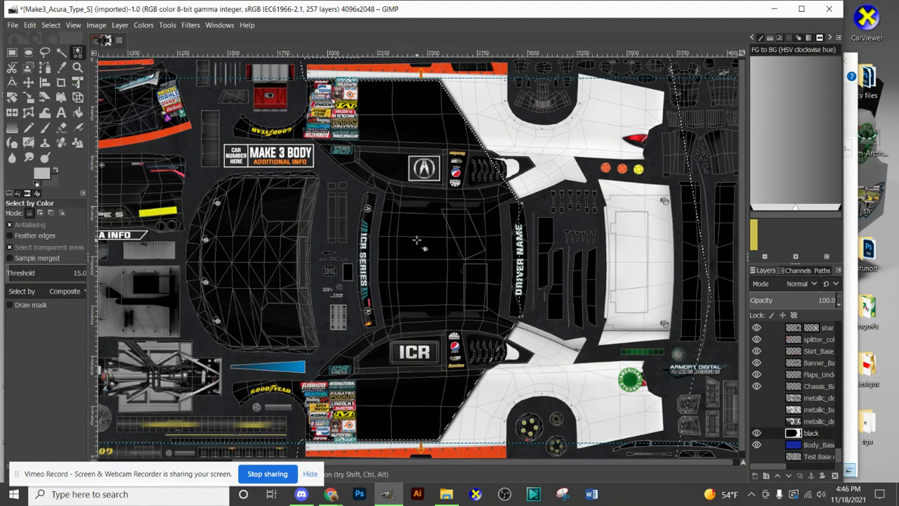
click(53, 25)
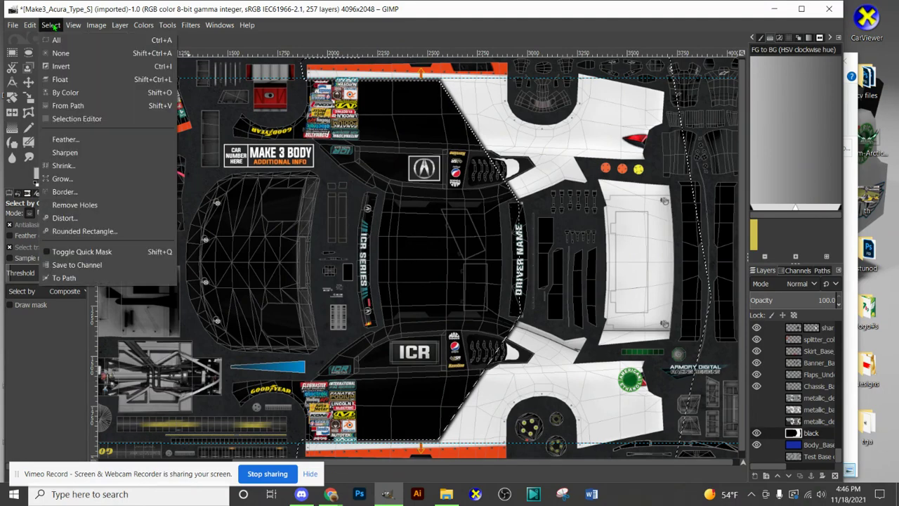
click(59, 67)
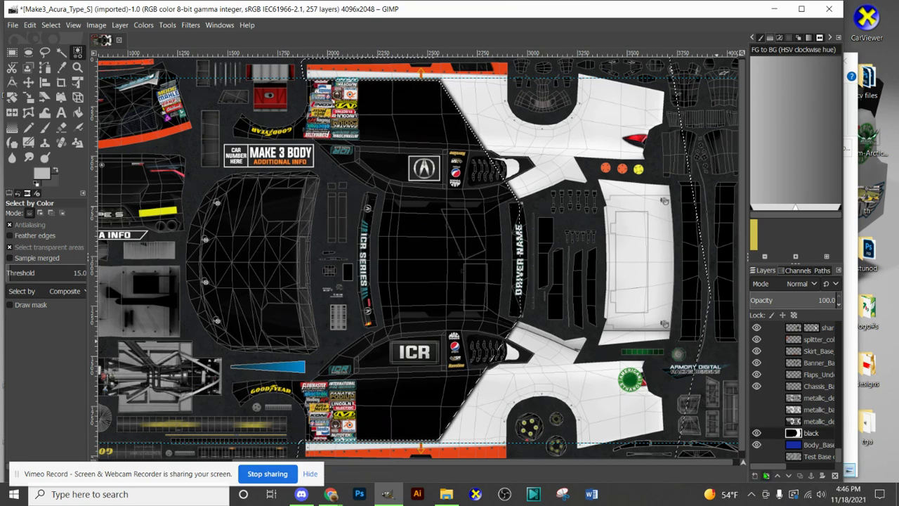
Step: Add a layer group above the black layer, then delete it
click(764, 475)
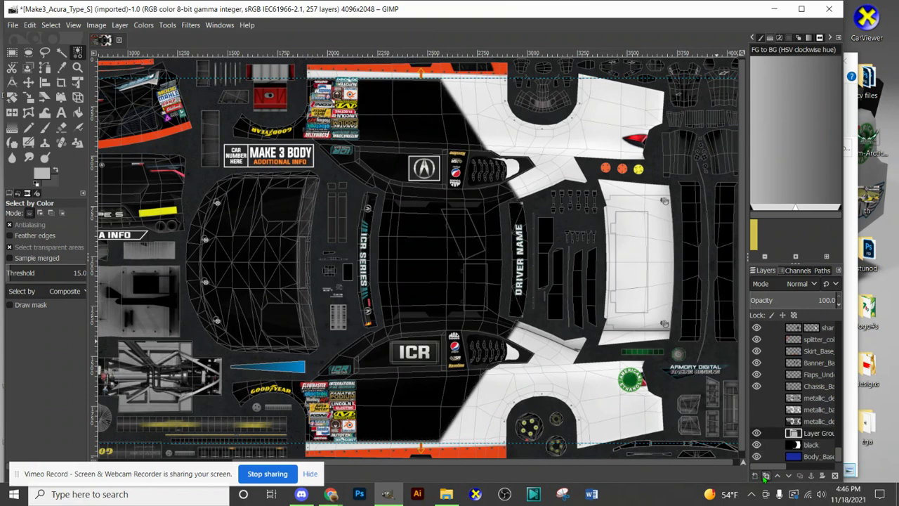
right_click(811, 436)
click(766, 189)
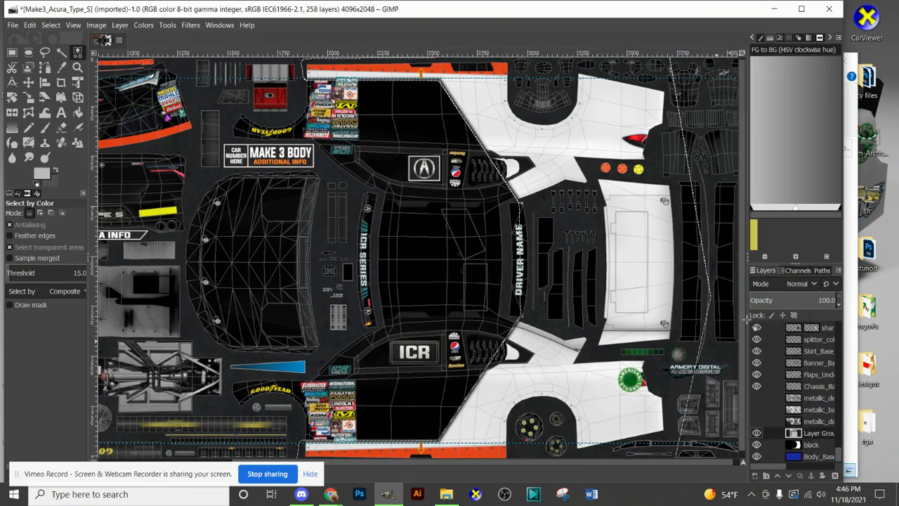
Step: Create a new layer named 'chrome' and select the black hood by colour
click(756, 475)
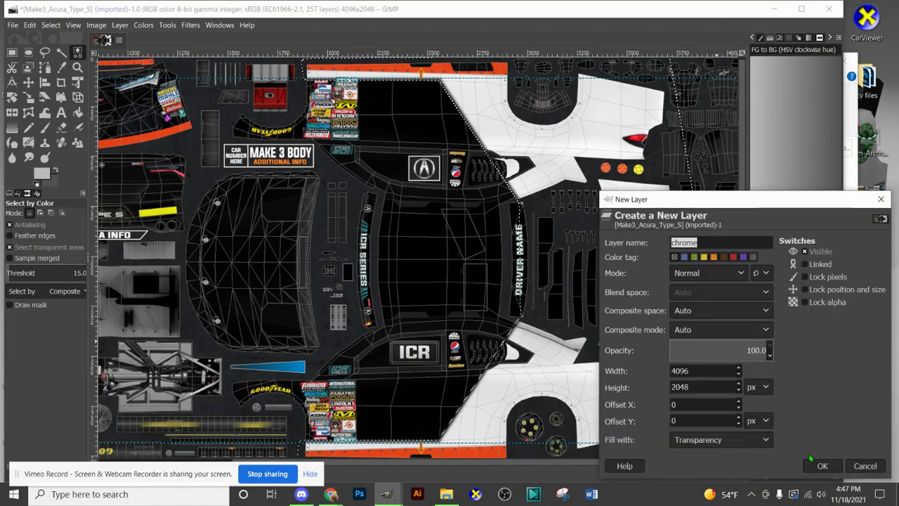
click(816, 465)
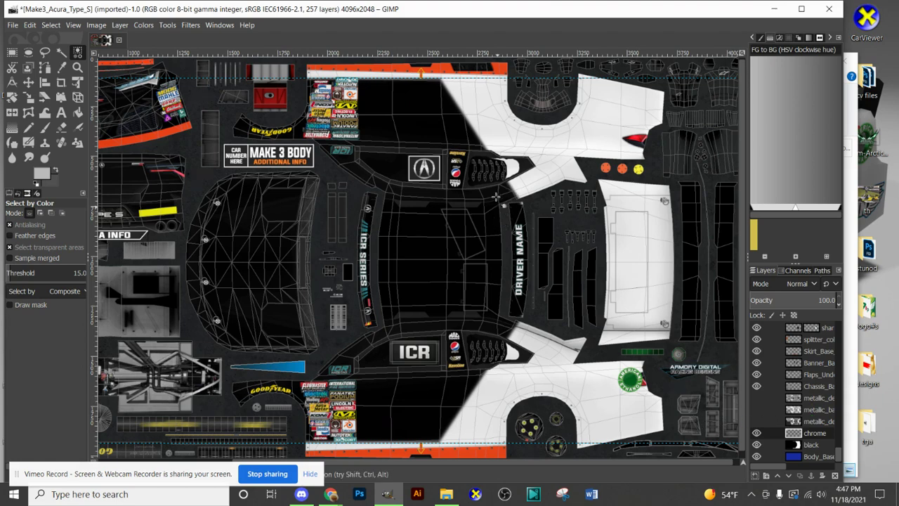
click(429, 290)
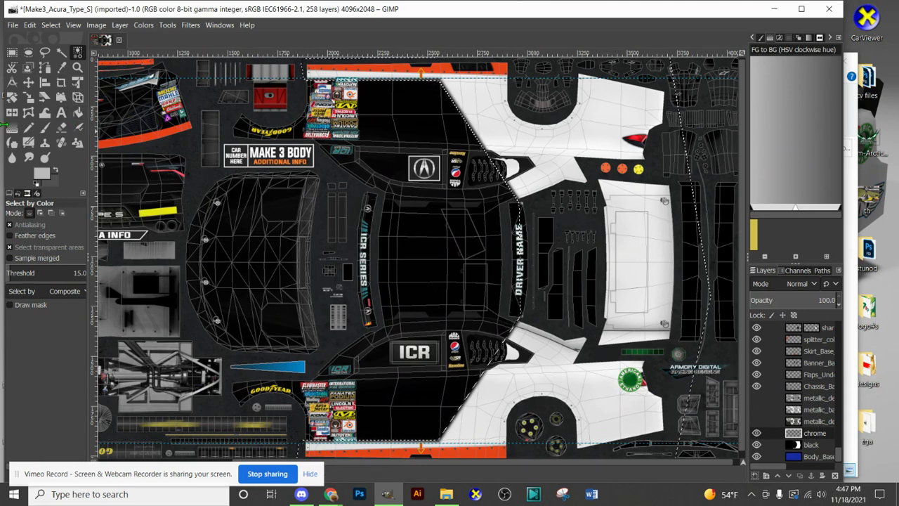
Step: Draw a light-to-dark grey gradient across the selected body on chrome, nudging its start point right
key(g)
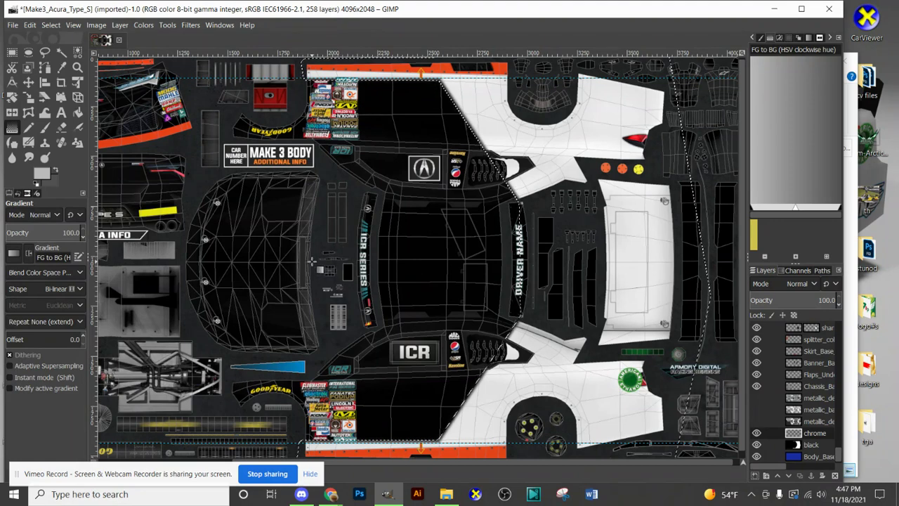
drag(311, 261, 545, 260)
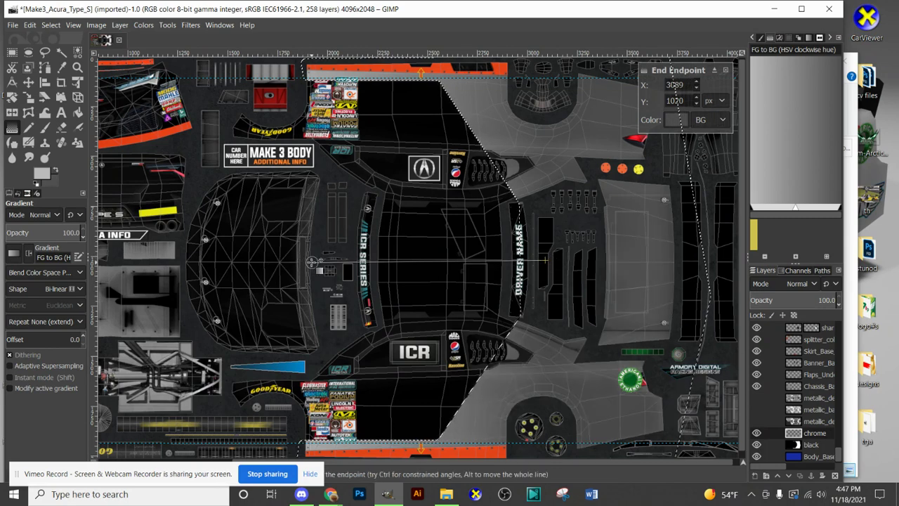
drag(311, 261, 329, 259)
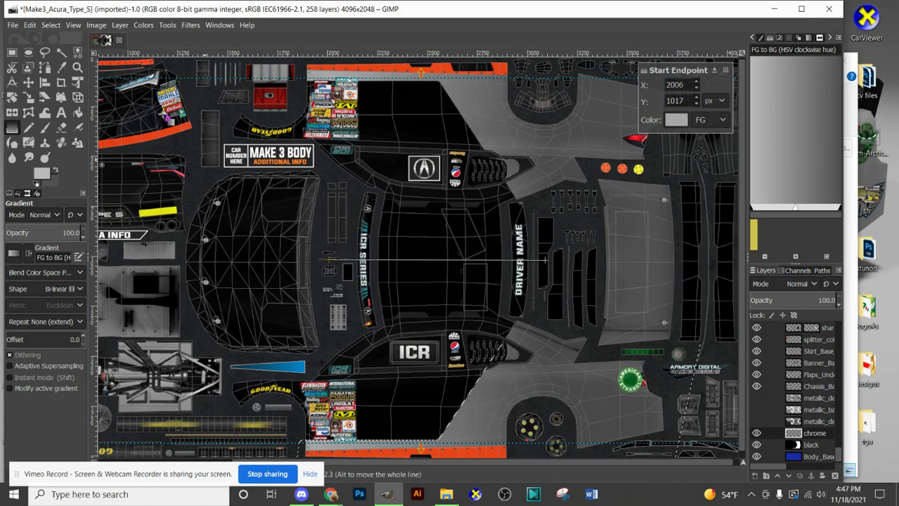
click(28, 82)
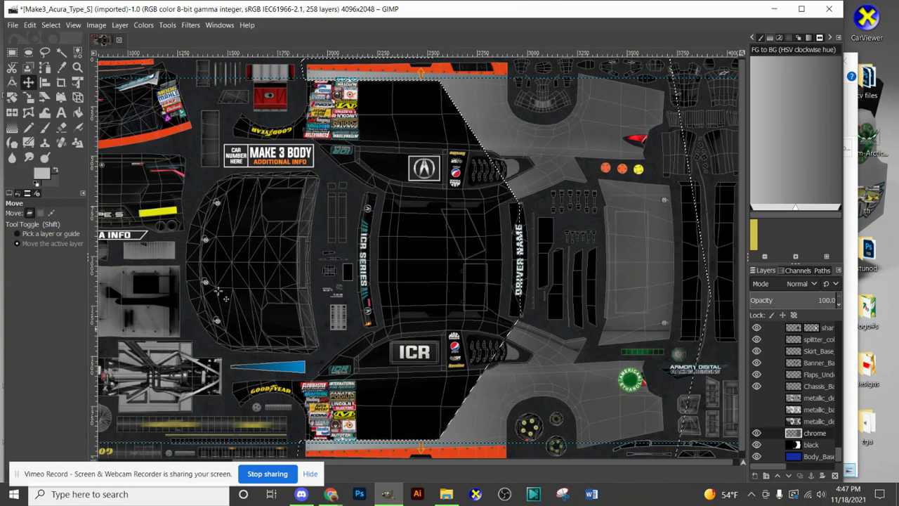
Step: Remove the selection with Select > None and bring up the Filters menu
click(51, 25)
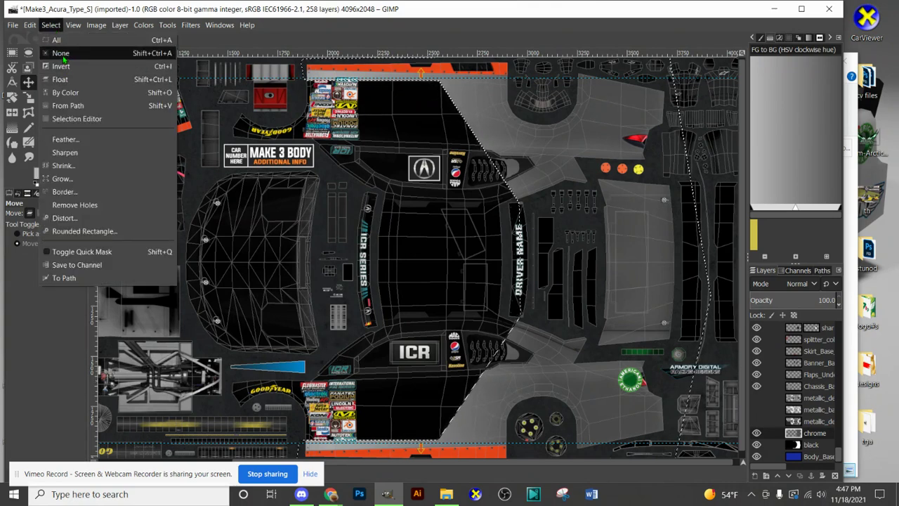
click(60, 53)
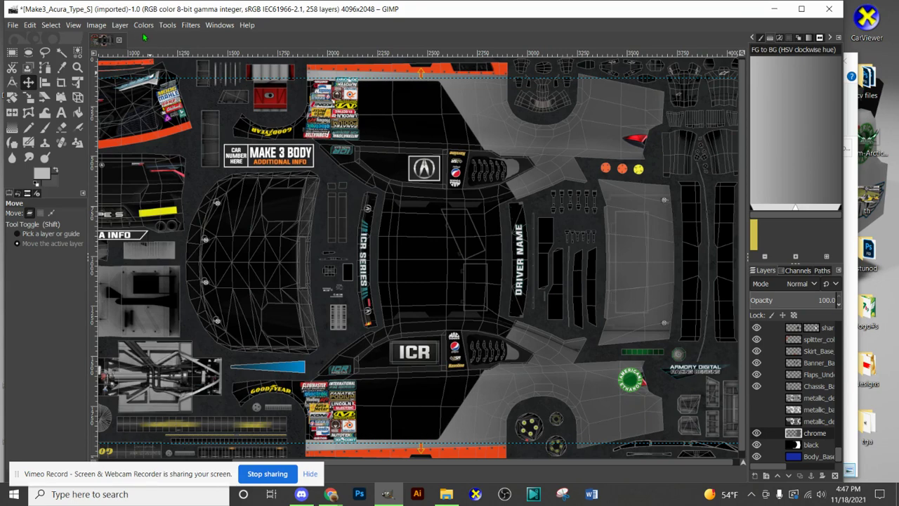
click(192, 26)
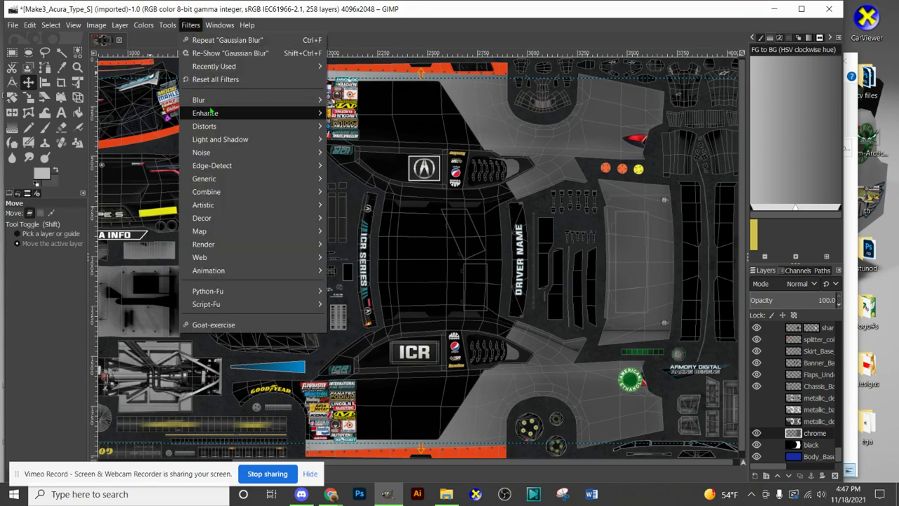
Step: Apply Bump Map to the chrome layer using the 'black' layer as Aux Input, azimuth 180
mouse_move(210, 106)
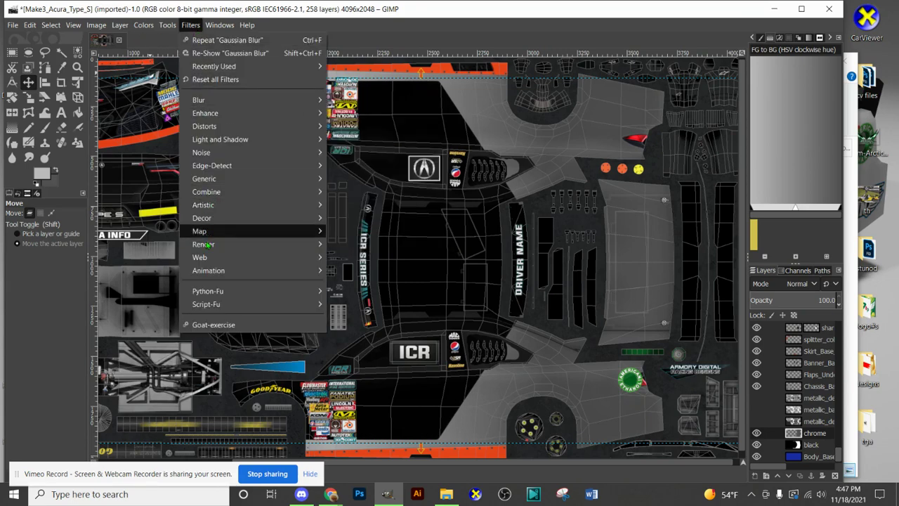
mouse_move(205, 233)
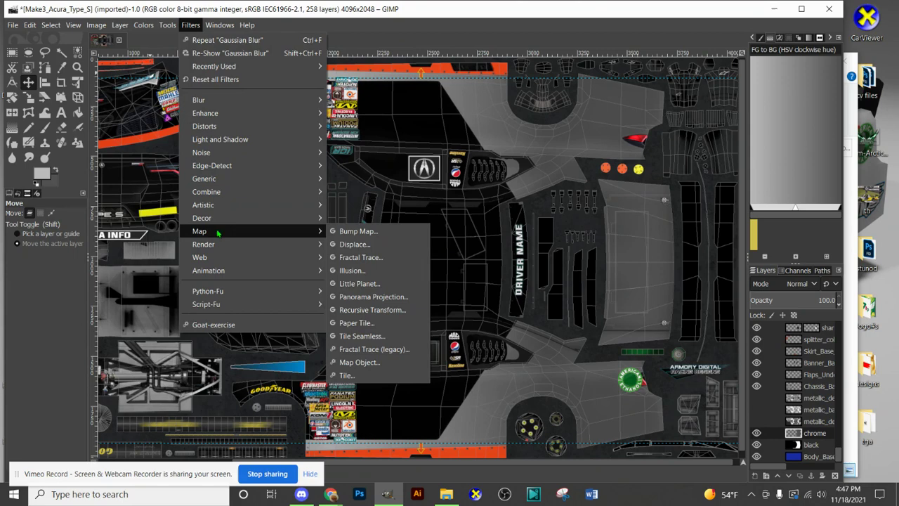
click(357, 231)
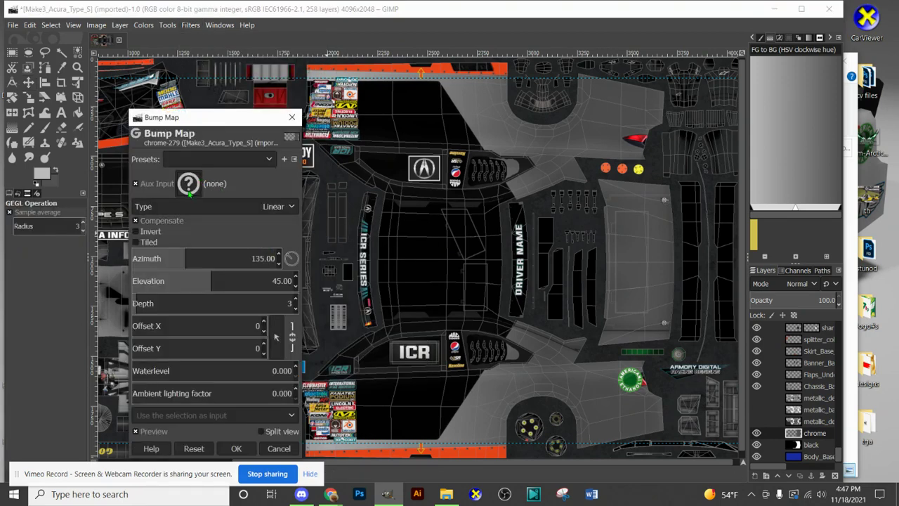
click(196, 183)
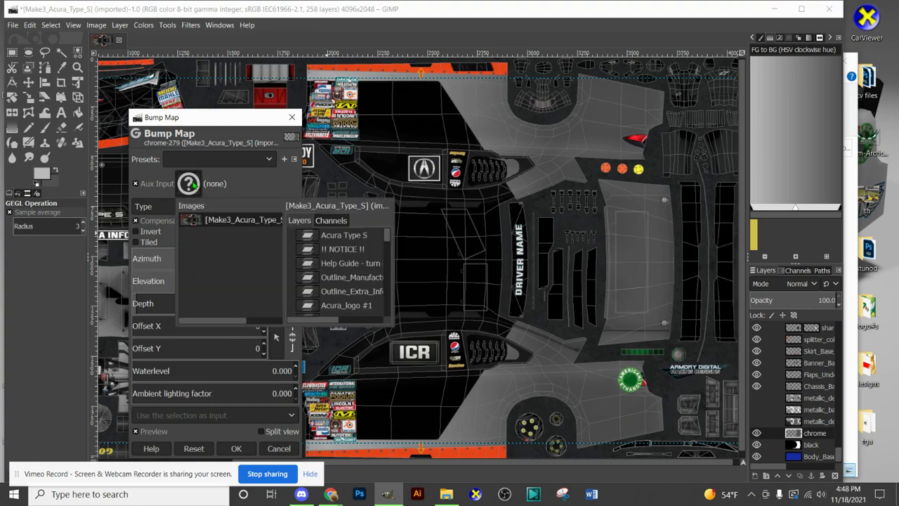
drag(387, 235, 384, 311)
scroll(366, 298, down, 10)
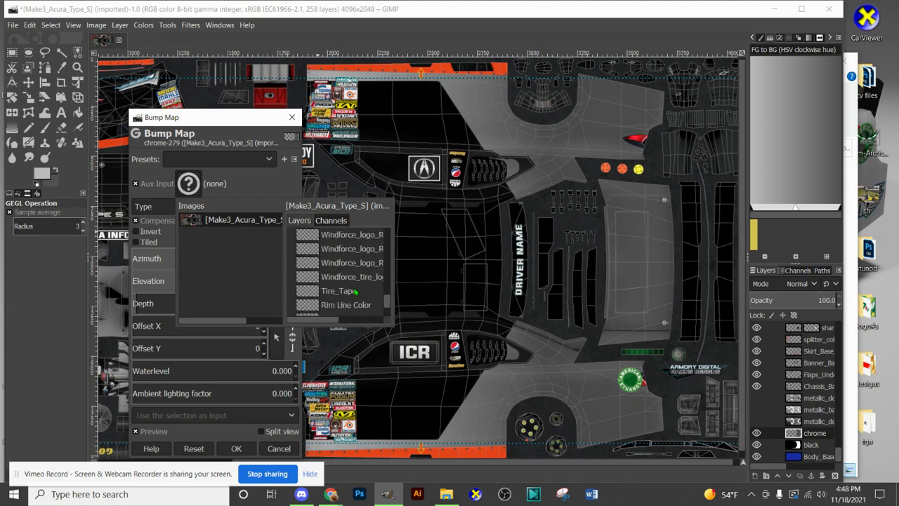
scroll(340, 295, down, 4)
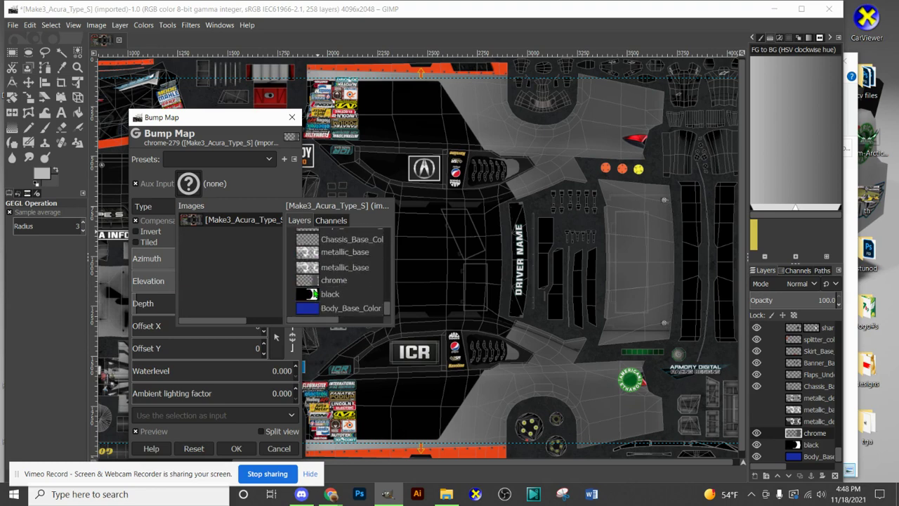
scroll(327, 282, up, 15)
scroll(325, 281, down, 5)
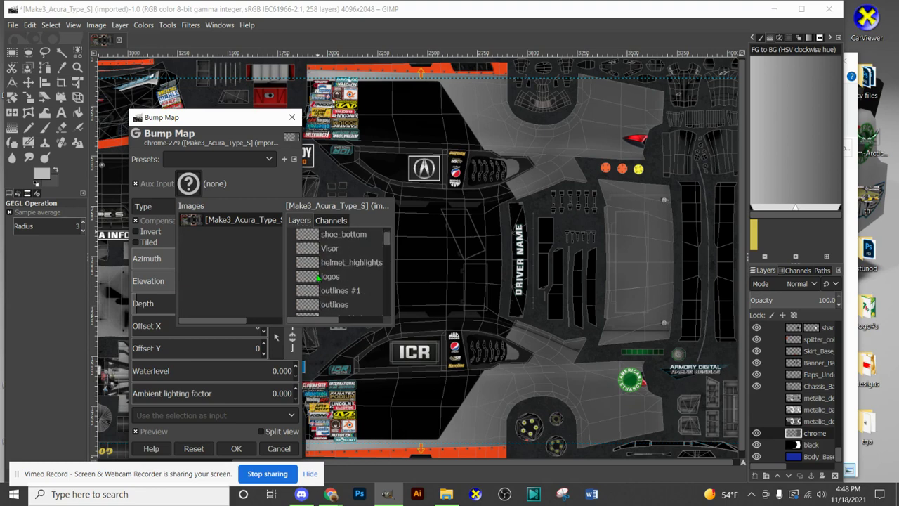
scroll(336, 300, down, 12)
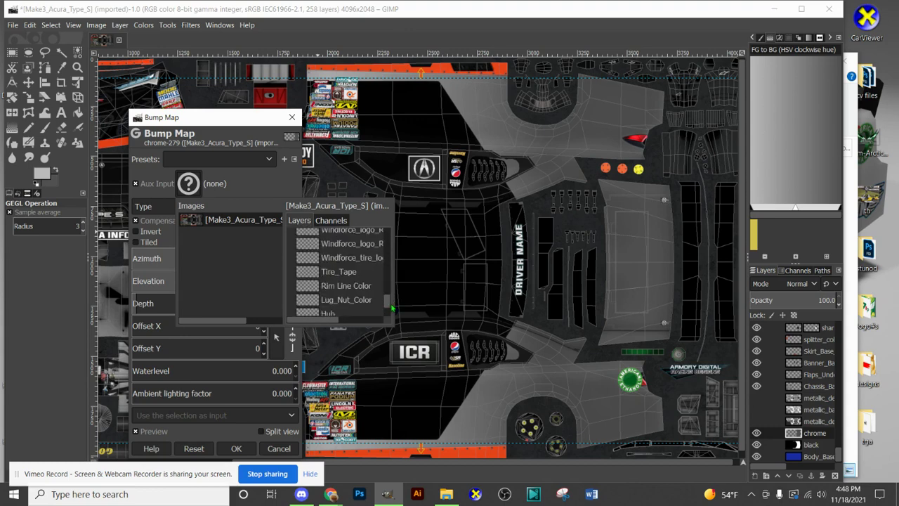
scroll(334, 295, down, 5)
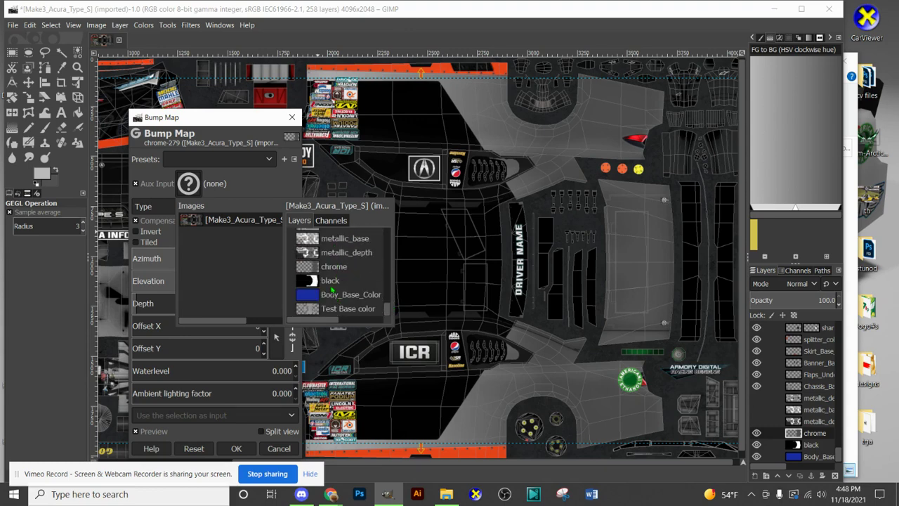
click(327, 280)
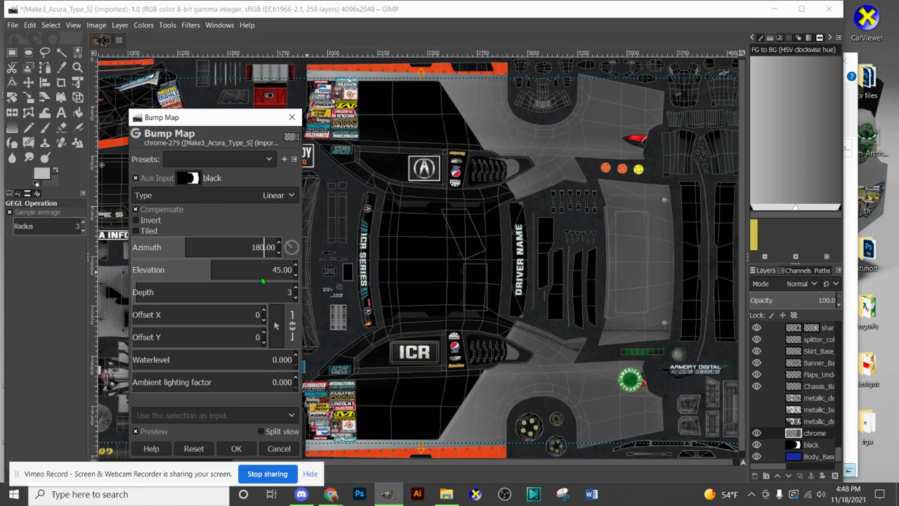
click(225, 447)
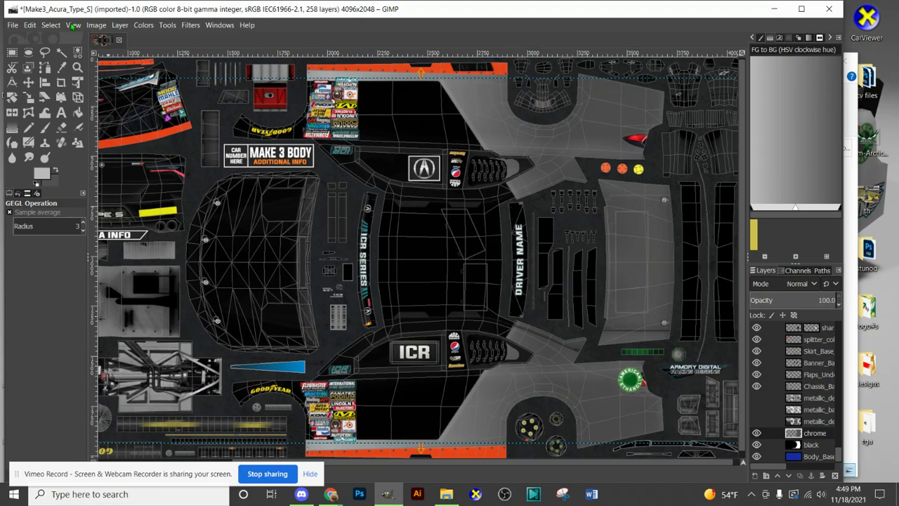
Step: In Curves, shape the Value curve into a rough wave with two peaks and a dip
click(144, 26)
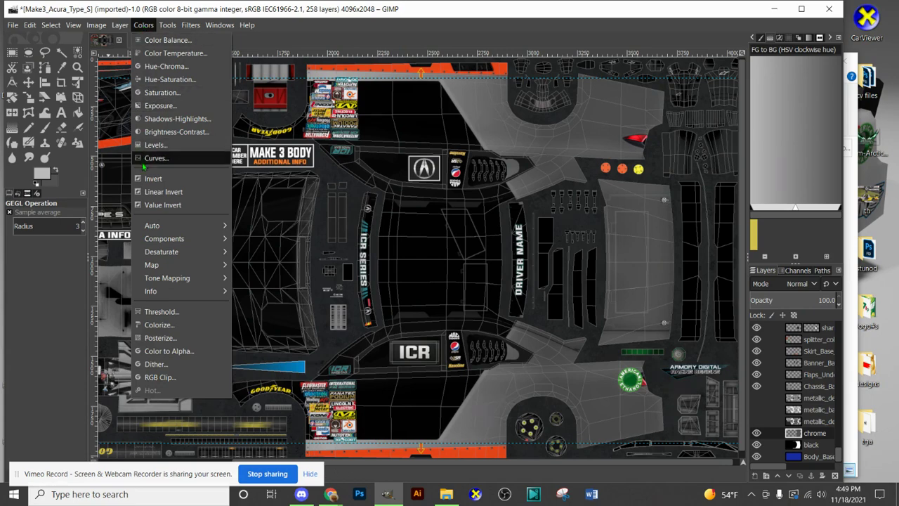
click(153, 159)
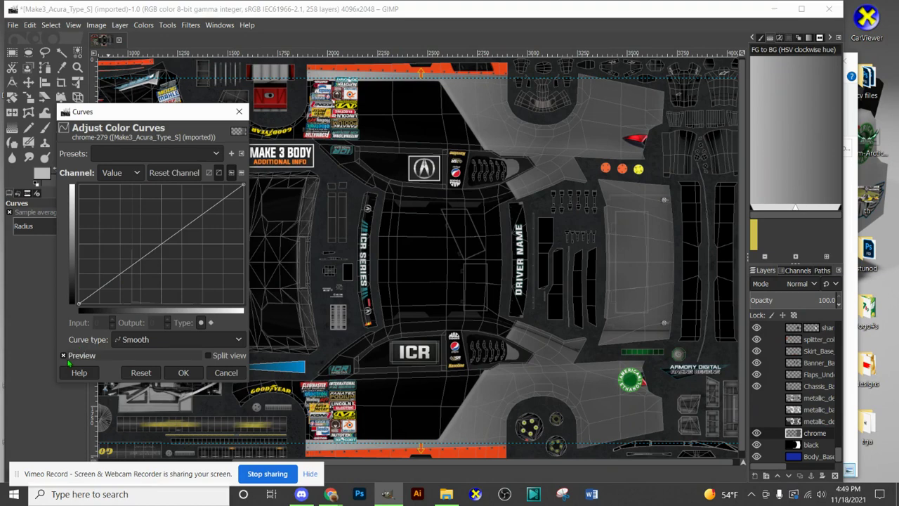
drag(151, 114, 177, 133)
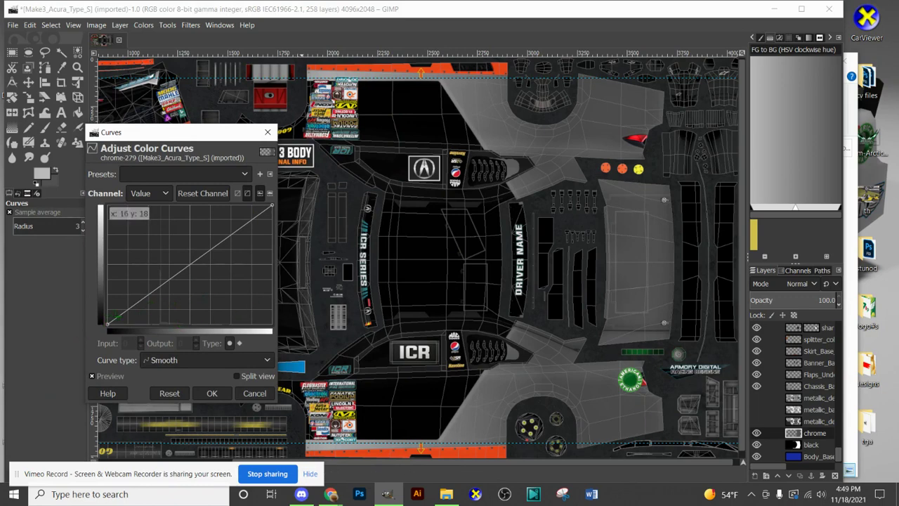
drag(116, 309, 141, 222)
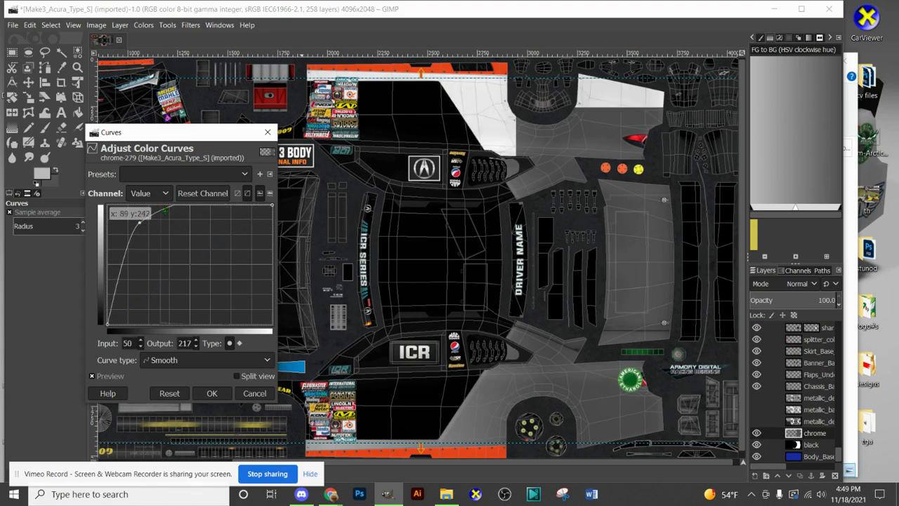
drag(165, 211, 151, 300)
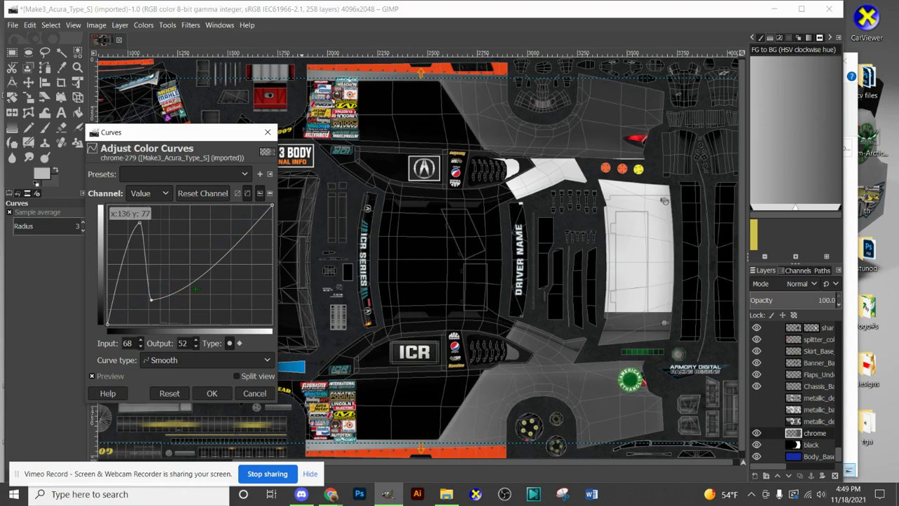
drag(199, 262, 236, 312)
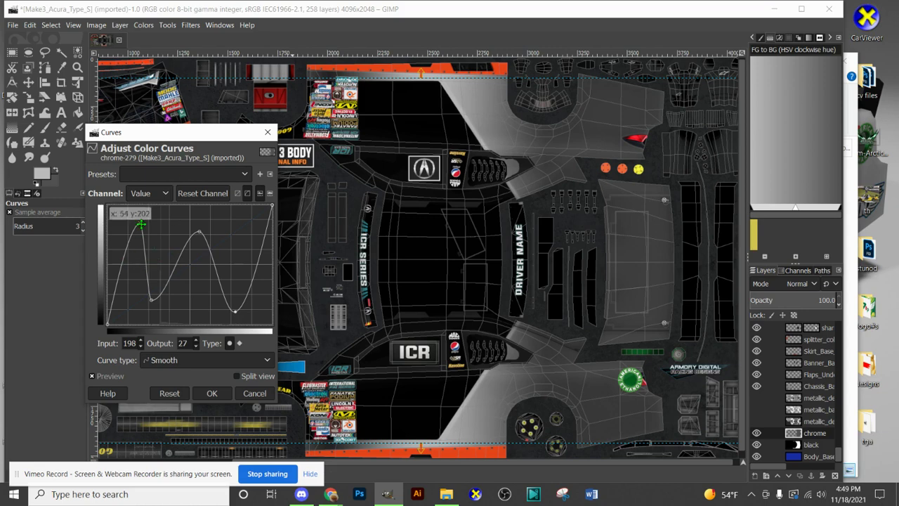
drag(140, 224, 138, 228)
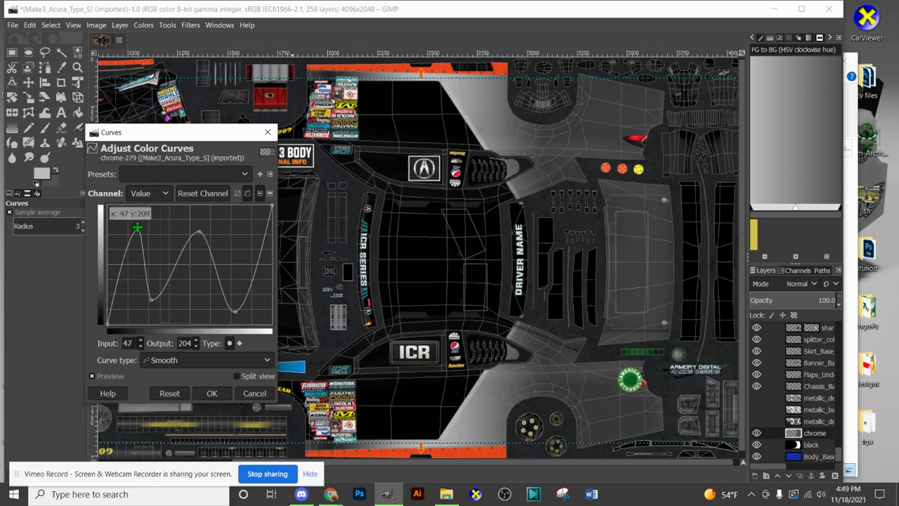
Step: Refine the wave with extra points on its slopes, then apply the curve to chrome
click(126, 272)
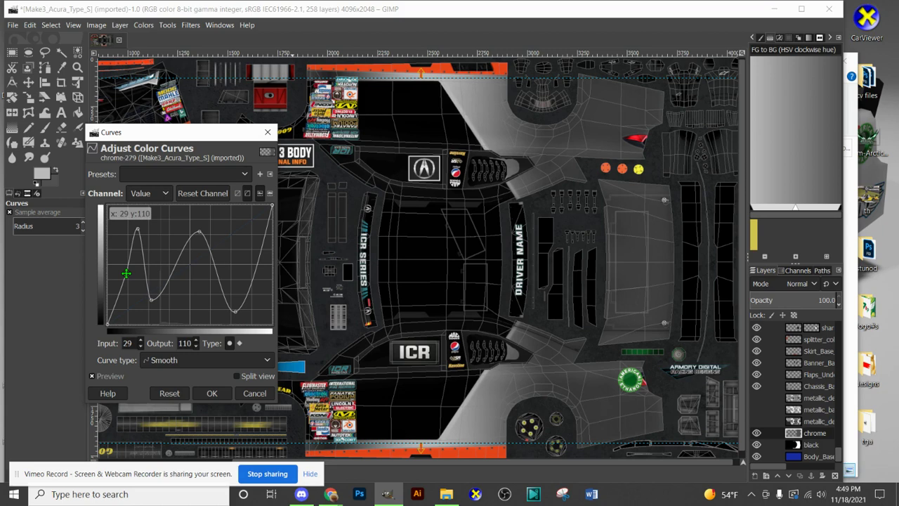
drag(126, 272, 136, 278)
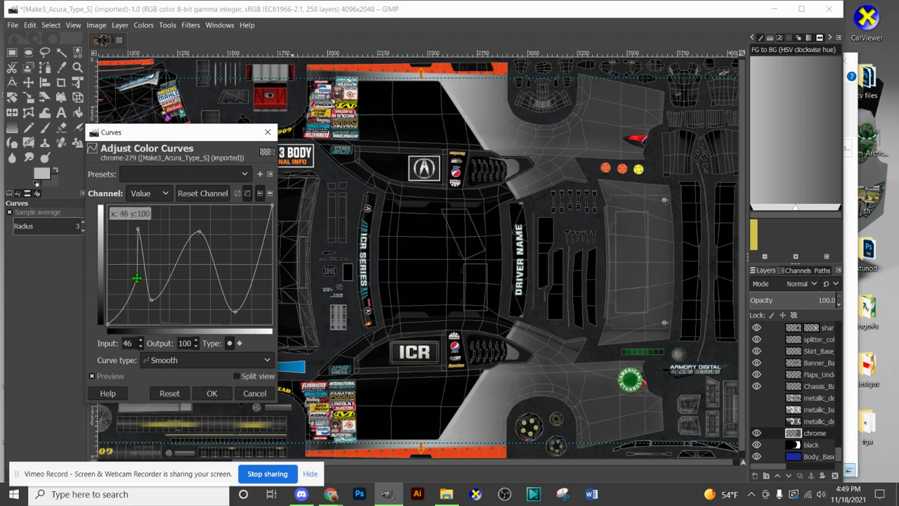
drag(137, 278, 121, 273)
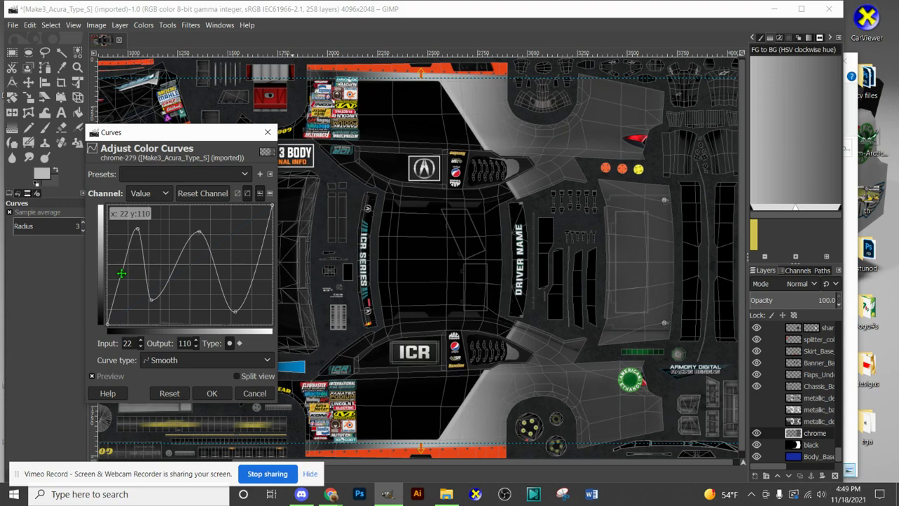
mouse_move(186, 242)
mouse_down()
mouse_move(176, 218)
mouse_move(183, 236)
mouse_up()
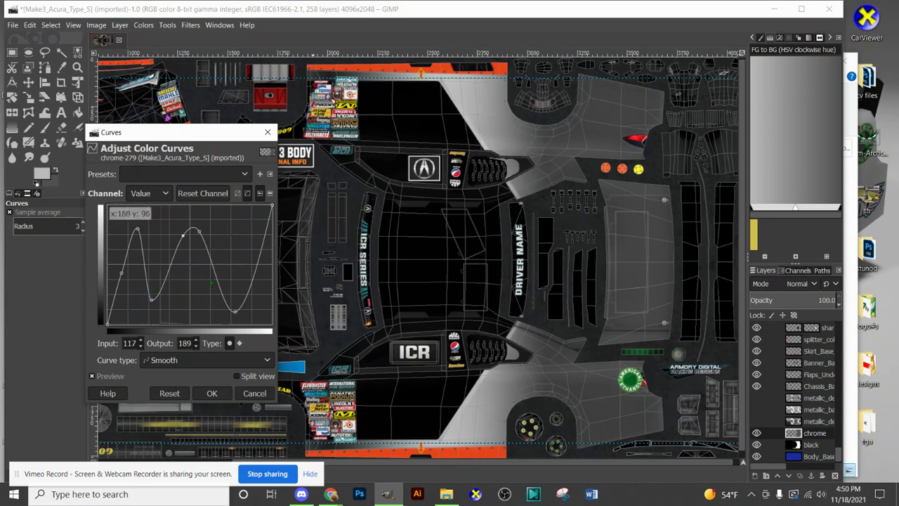
drag(252, 279, 250, 261)
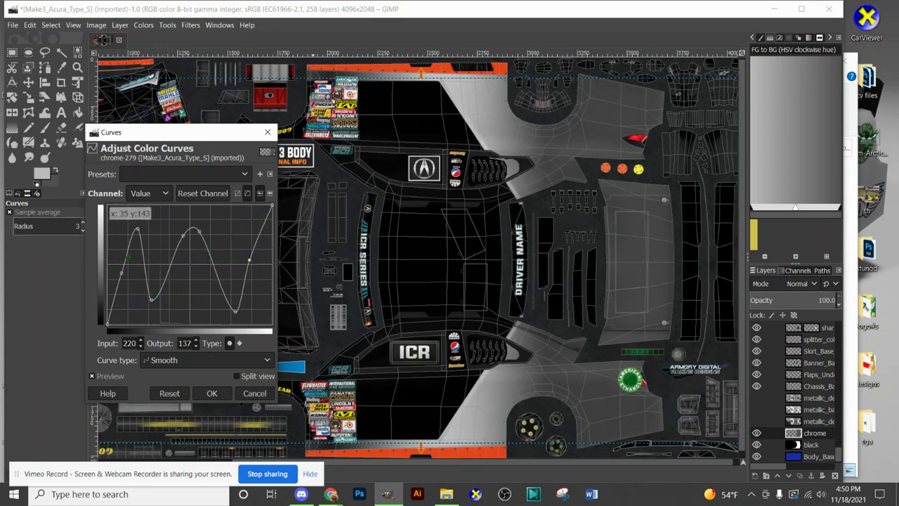
drag(154, 301, 162, 300)
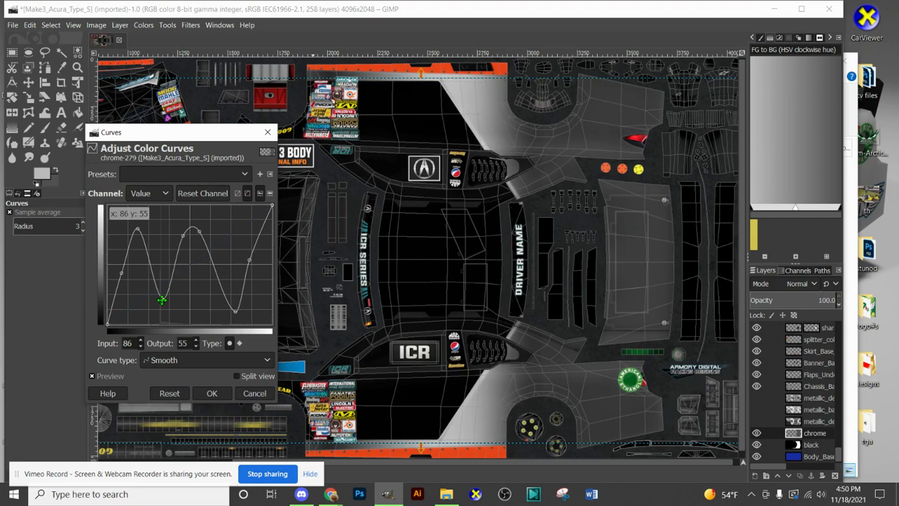
click(210, 394)
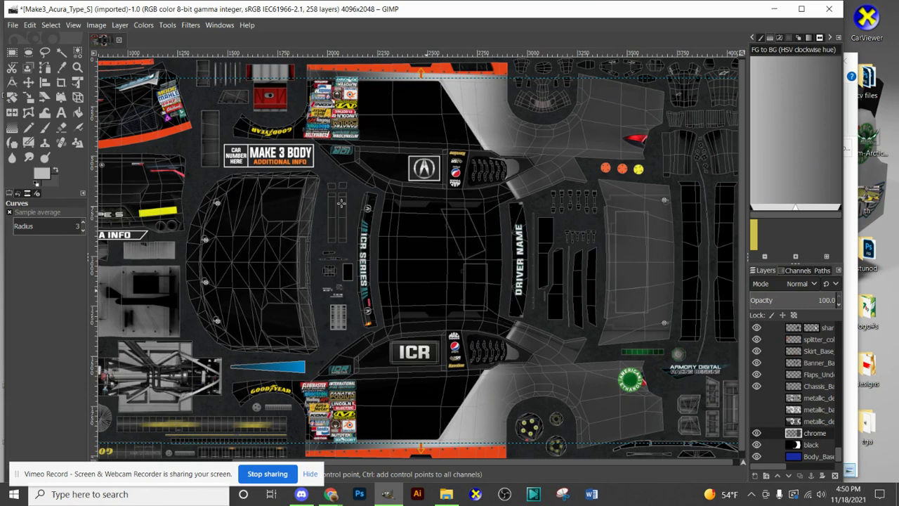
Step: Apply Colors > Map > Alien Map to the chrome layer with its default settings
click(143, 25)
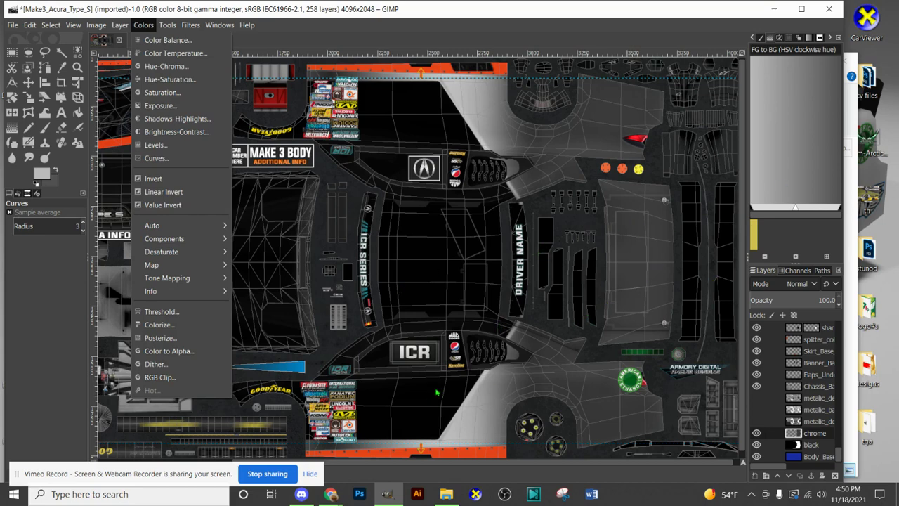
mouse_move(191, 264)
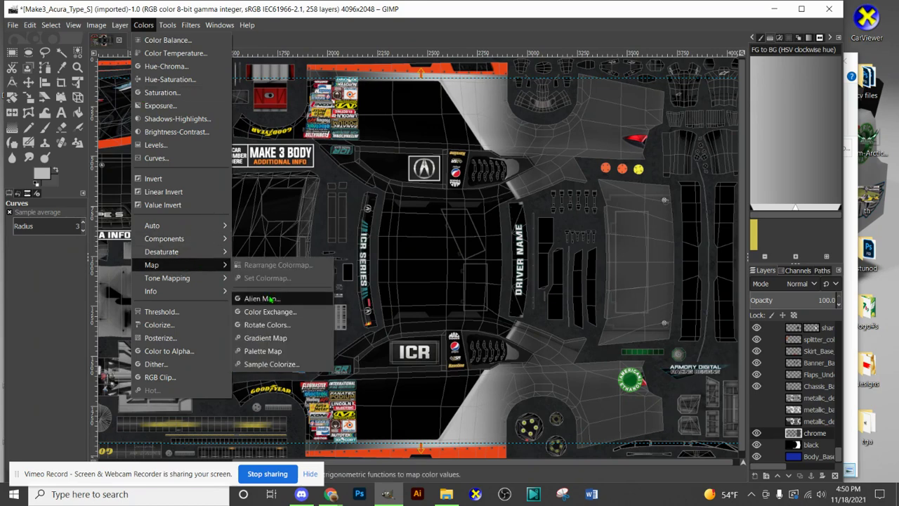
click(258, 298)
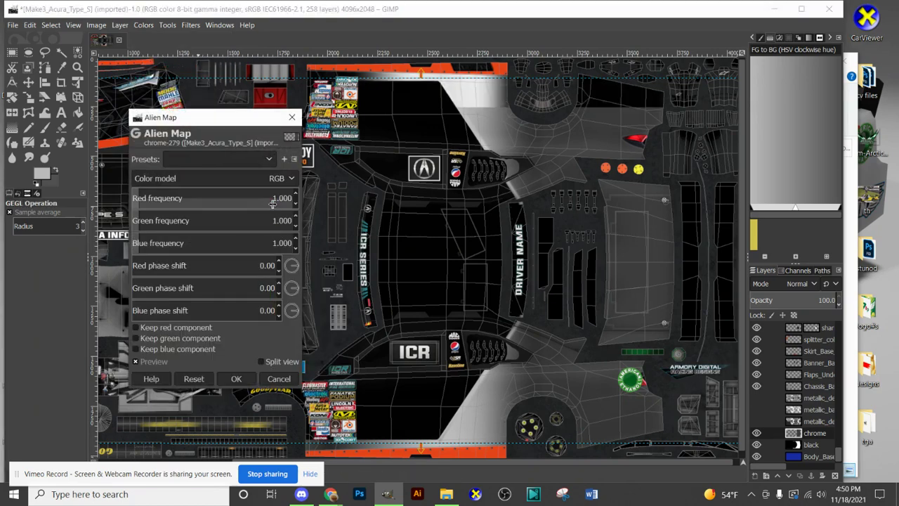
click(244, 378)
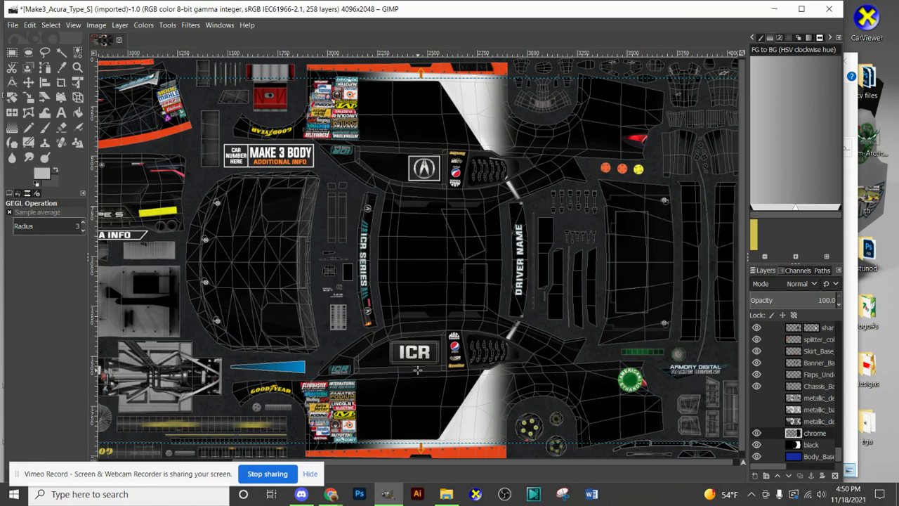
Step: Duplicate the chrome layer, then browse the Gradient tool's gradient list down toward Skyline
right_click(822, 438)
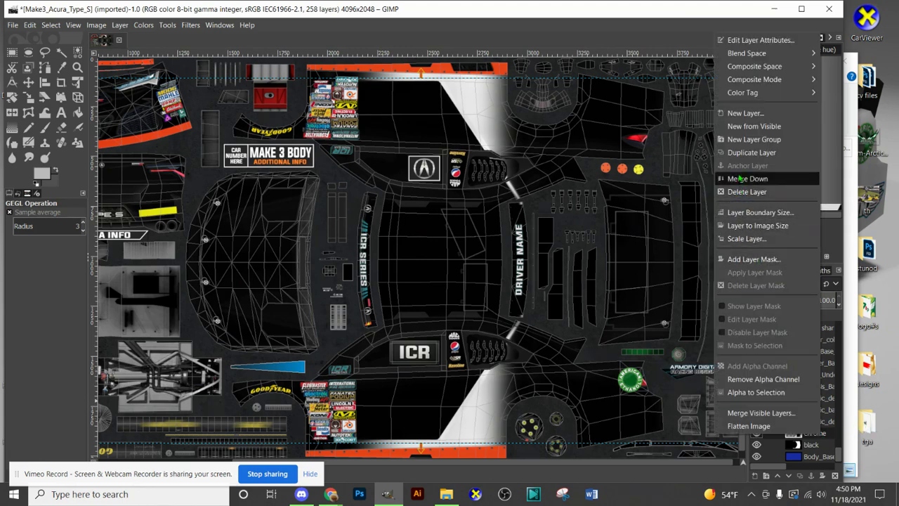
click(750, 152)
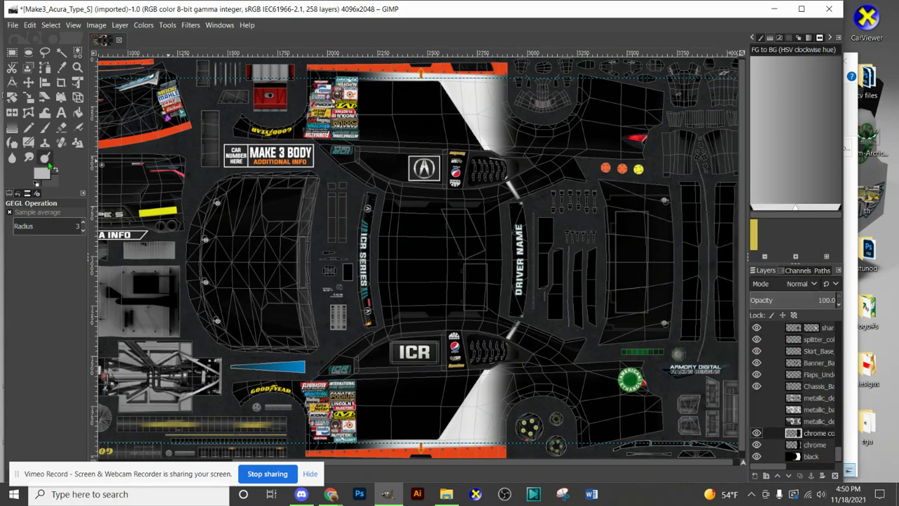
click(12, 127)
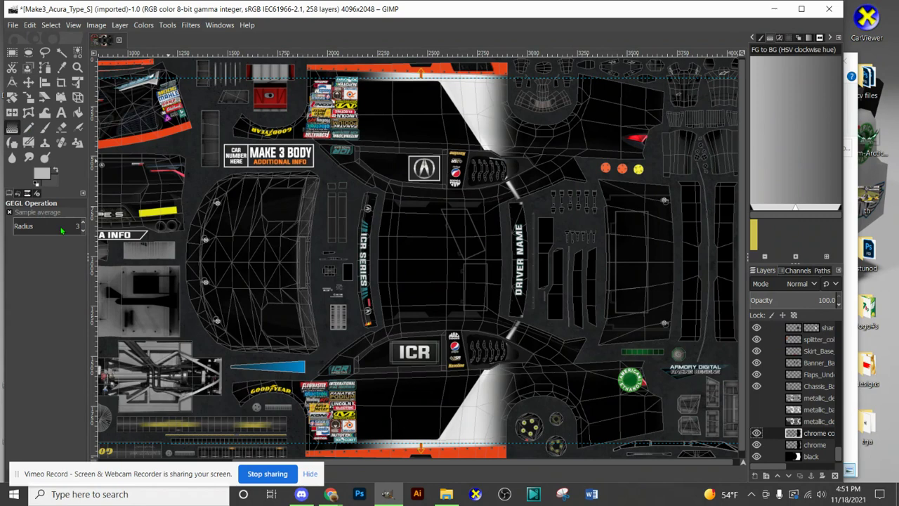
click(16, 253)
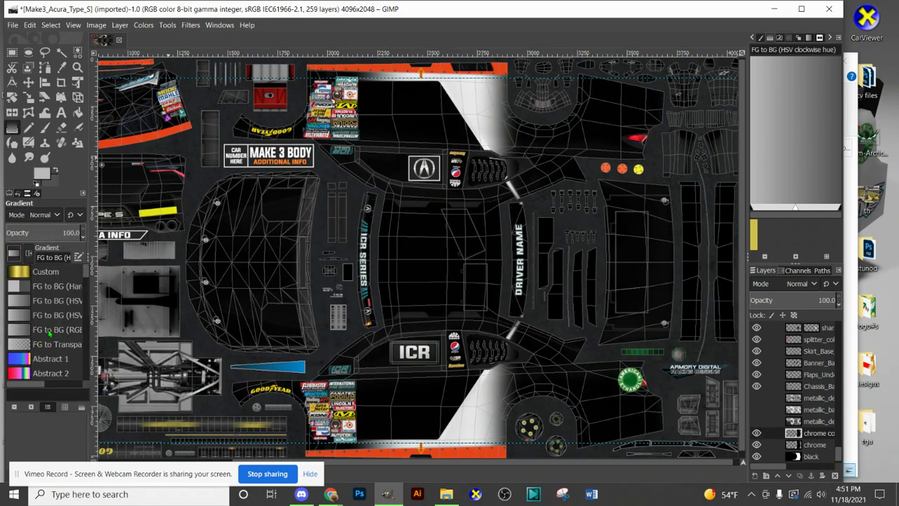
scroll(49, 336, down, 5)
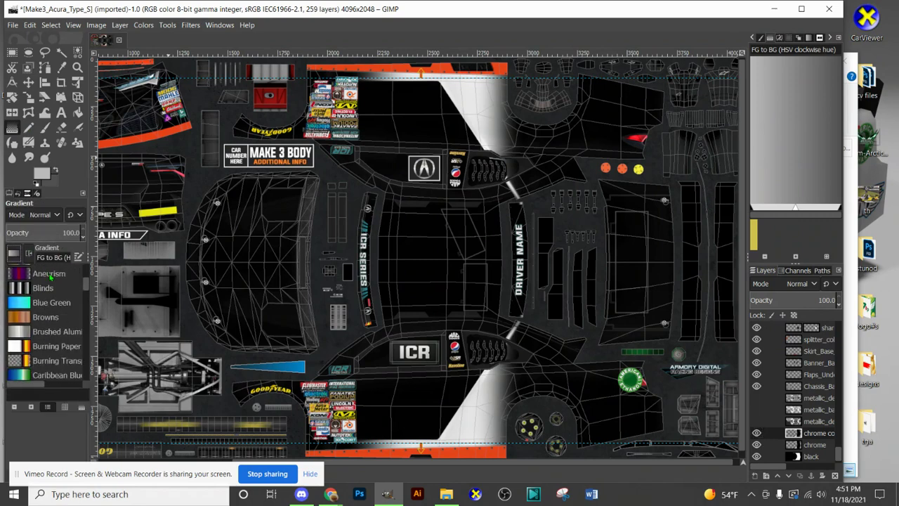
scroll(49, 276, down, 6)
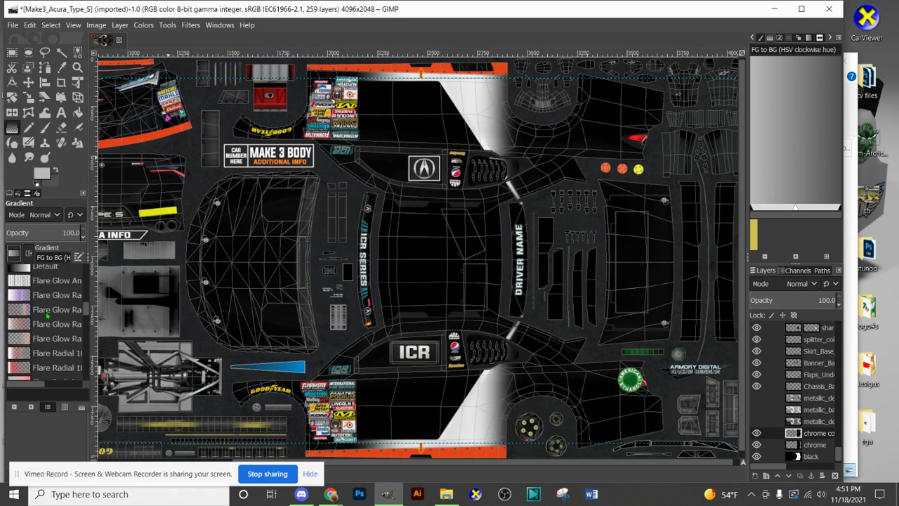
scroll(48, 319, down, 6)
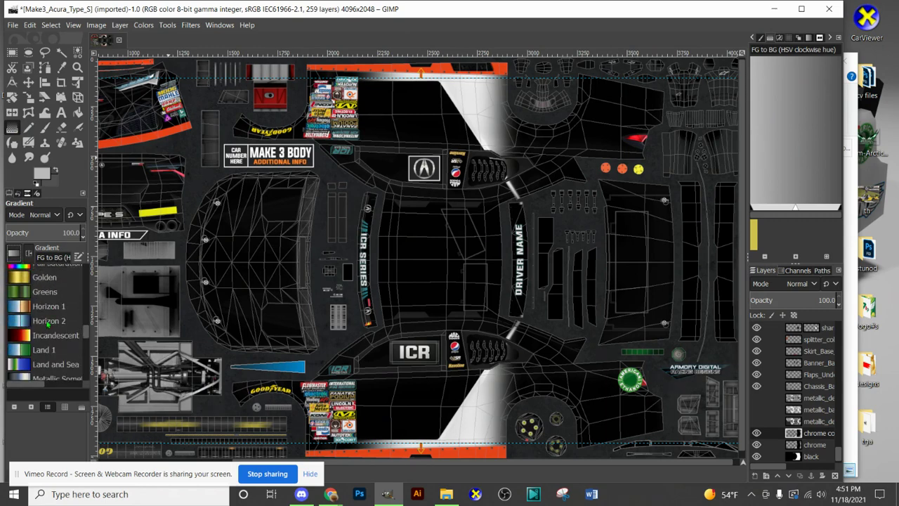
scroll(49, 297, down, 2)
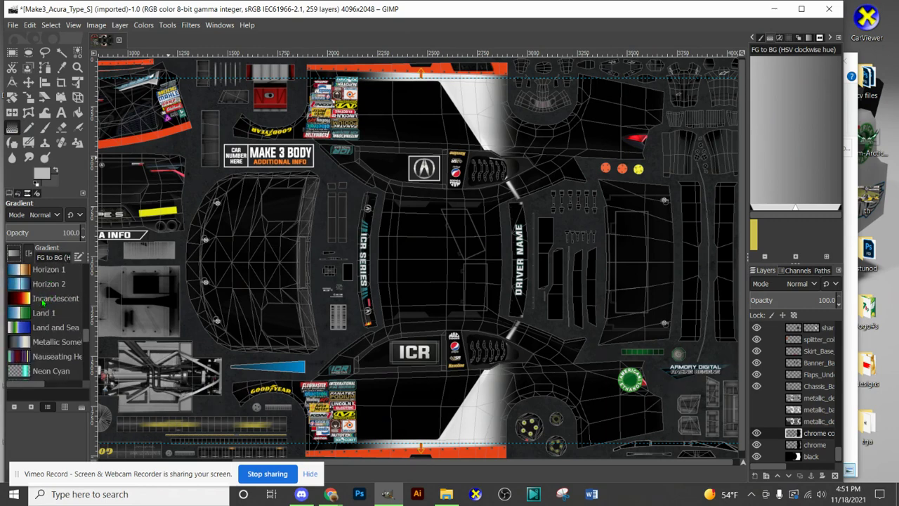
scroll(44, 301, down, 8)
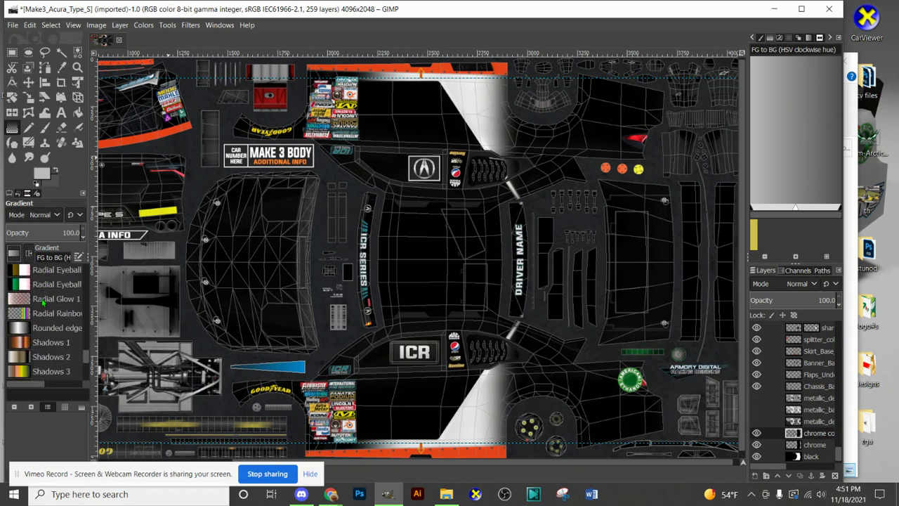
scroll(43, 301, down, 2)
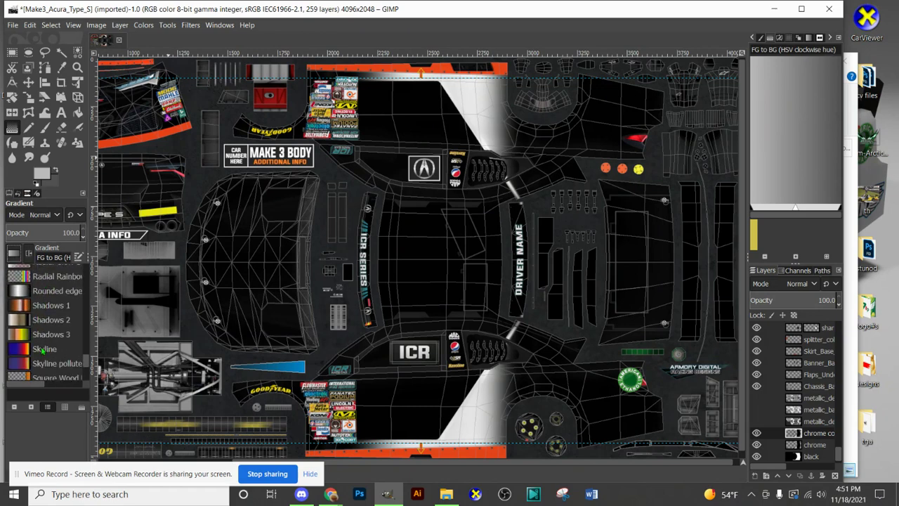
scroll(43, 348, down, 1)
scroll(43, 348, down, 1)
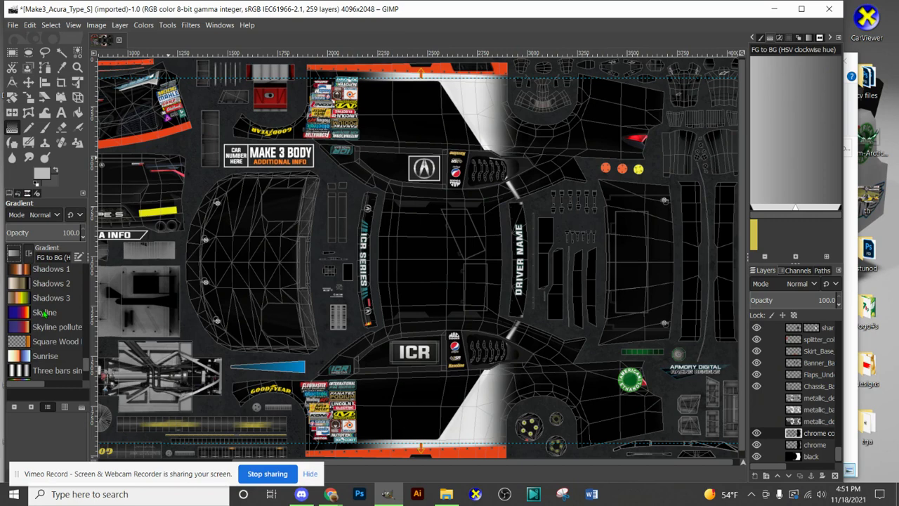
Step: Make Skyline the active gradient and try Colors > Map > Gradient Map on the layer
click(44, 311)
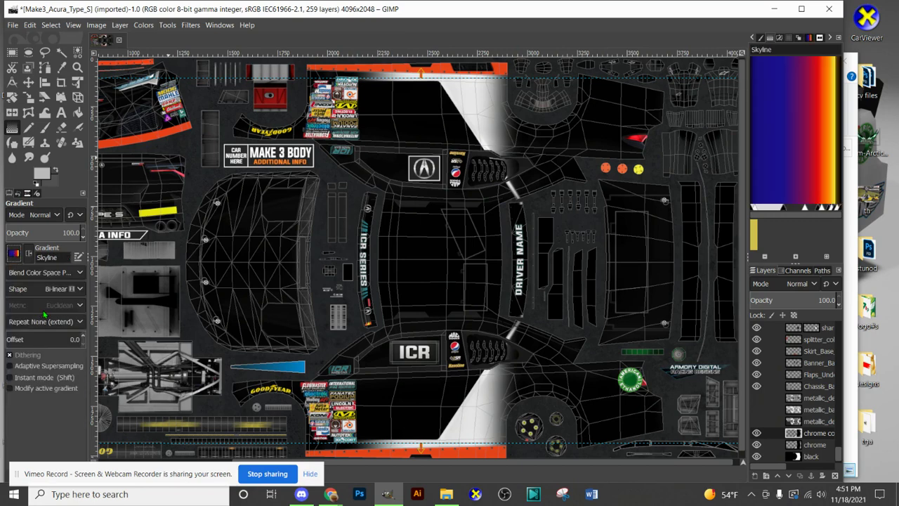
click(144, 25)
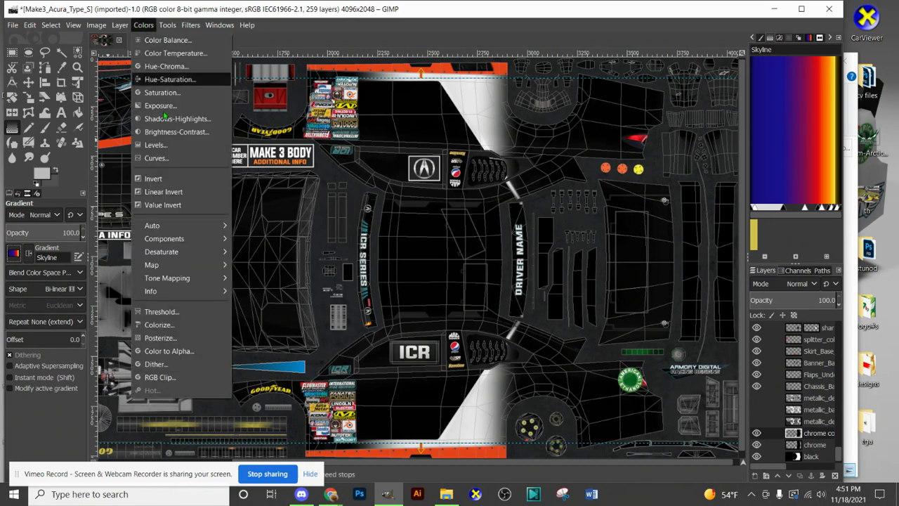
mouse_move(169, 268)
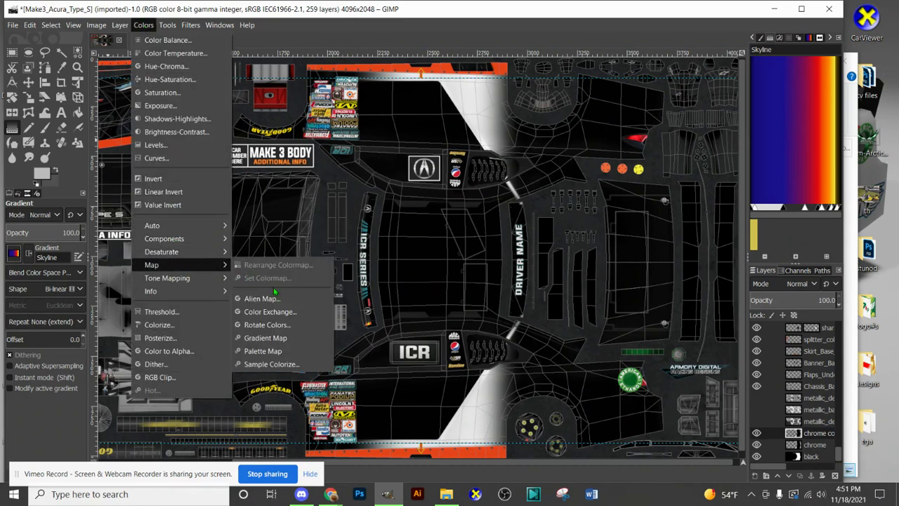
click(280, 338)
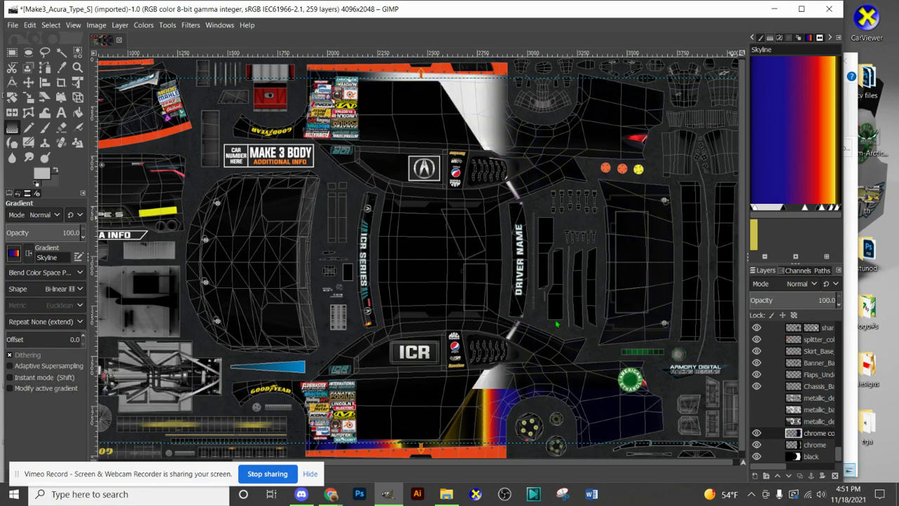
Step: Choose the FG to BG (HSV counter-clockwise) gradient from the gradient list
click(14, 253)
scroll(40, 324, up, 15)
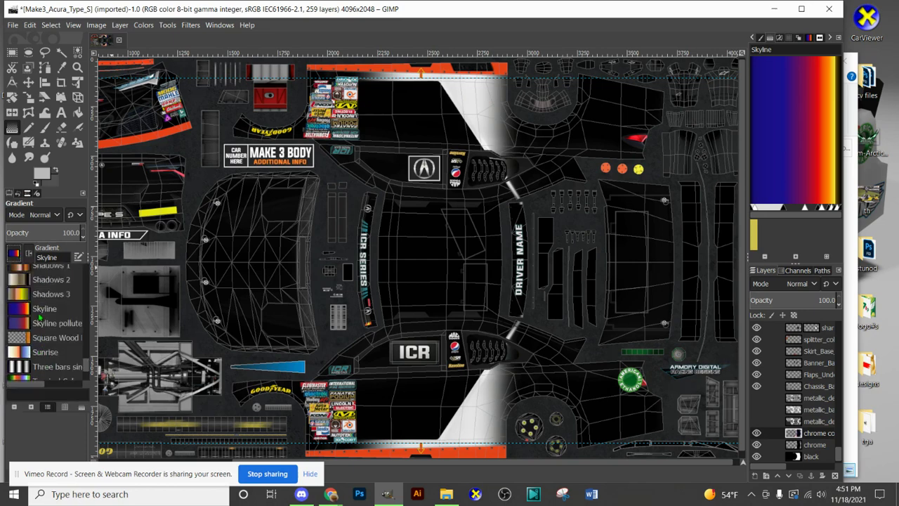
scroll(77, 289, up, 5)
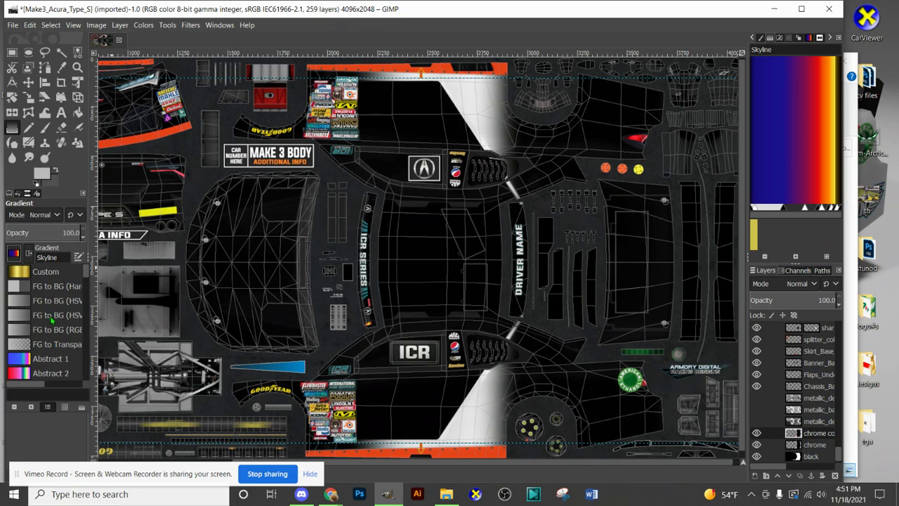
click(51, 316)
Step: Set the foreground colour to bright green 27ff00 and the background colour to blue
click(42, 173)
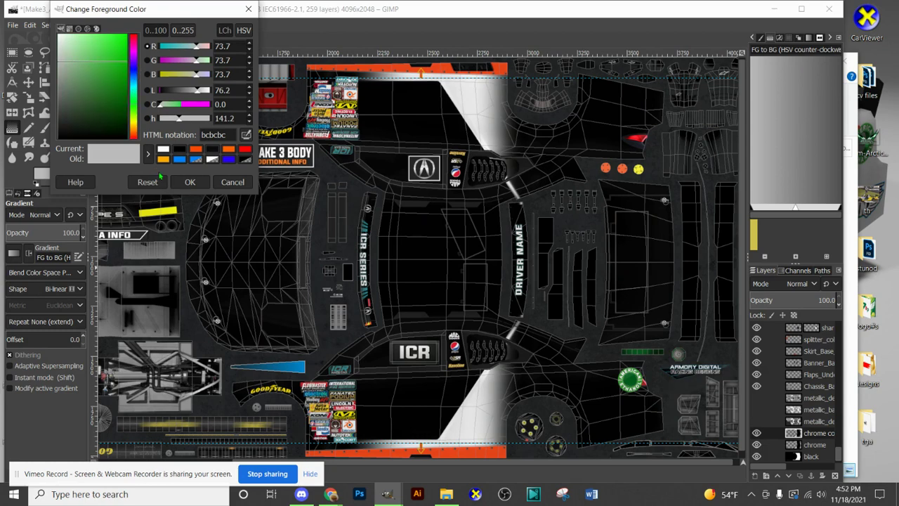
click(189, 182)
click(41, 177)
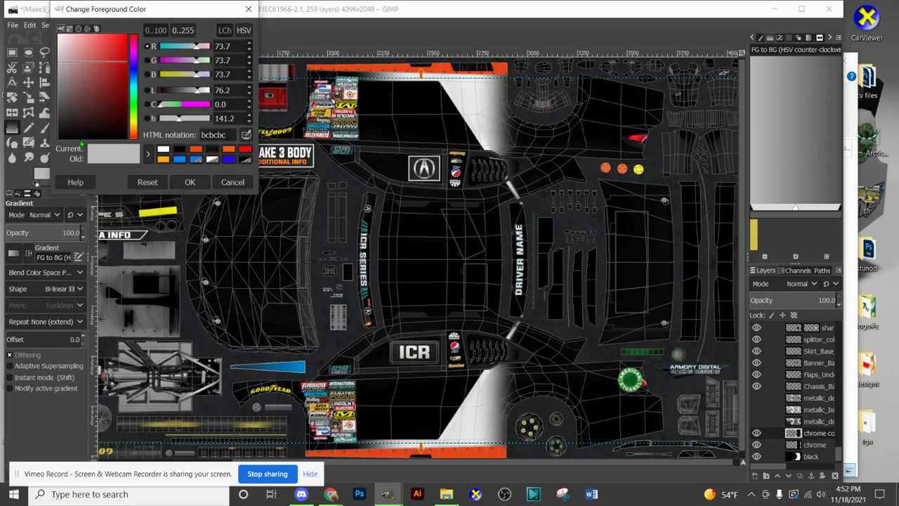
click(134, 110)
click(126, 35)
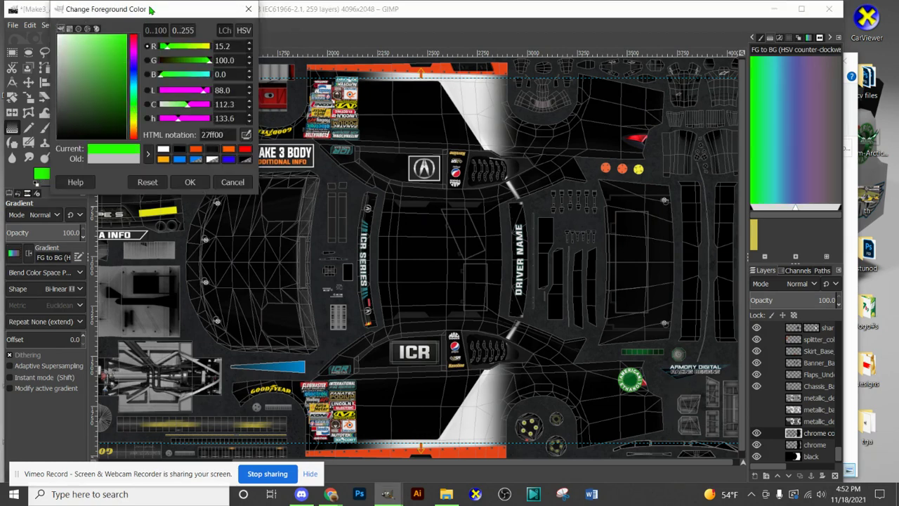
click(190, 182)
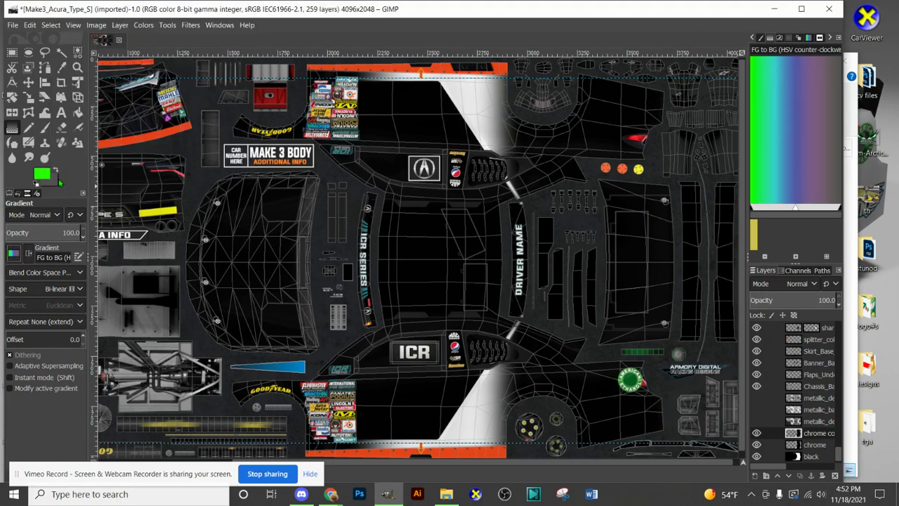
click(54, 184)
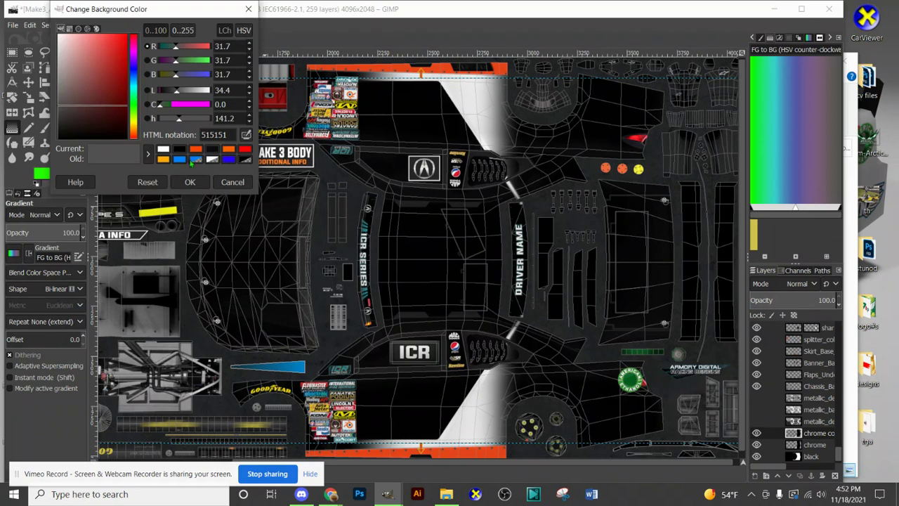
click(231, 160)
click(190, 182)
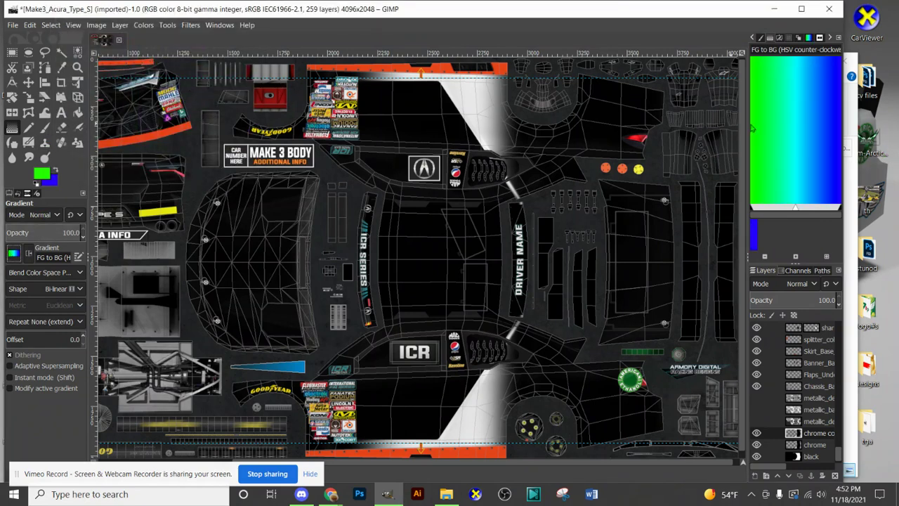
click(143, 26)
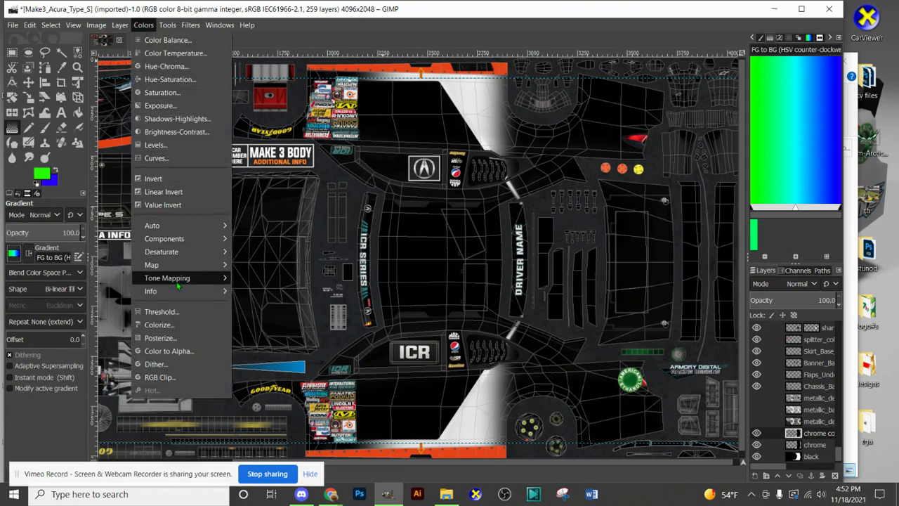
mouse_move(211, 266)
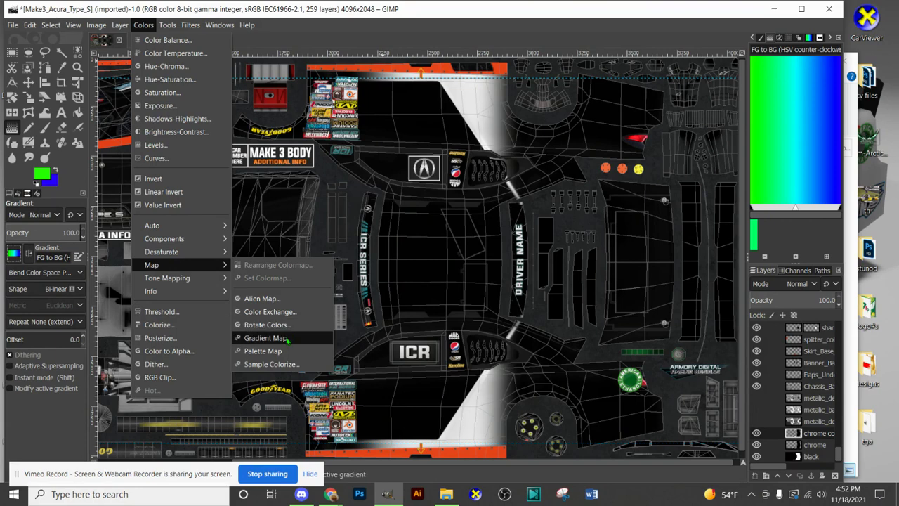
click(292, 338)
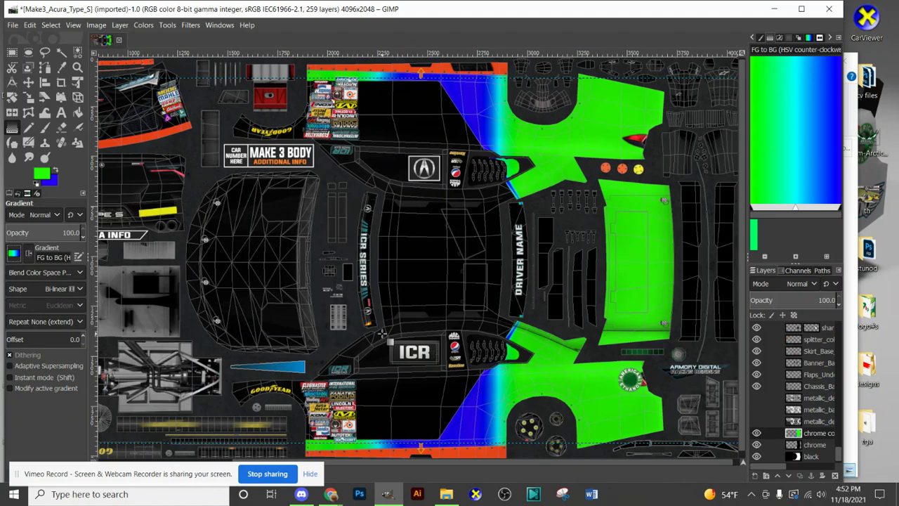
key(ctrl+z)
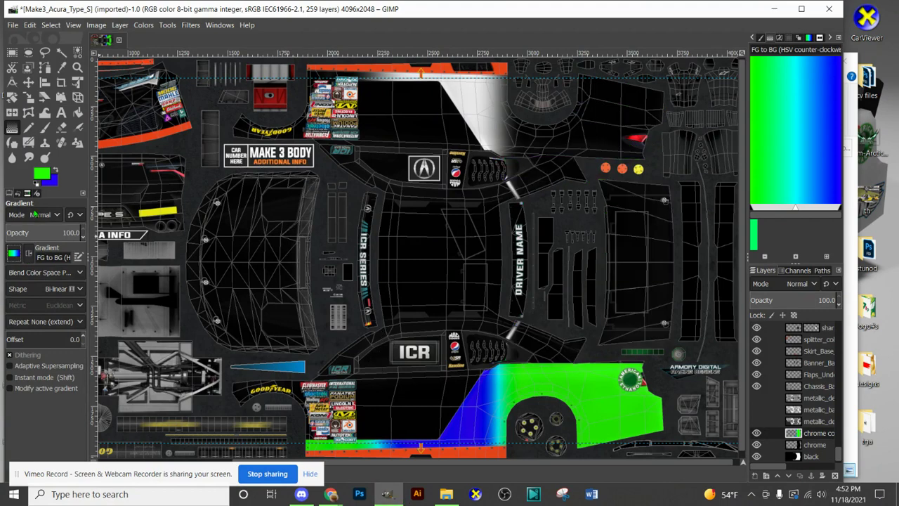
Step: Pick the Golden preset from the gradient list as the active gradient
click(14, 254)
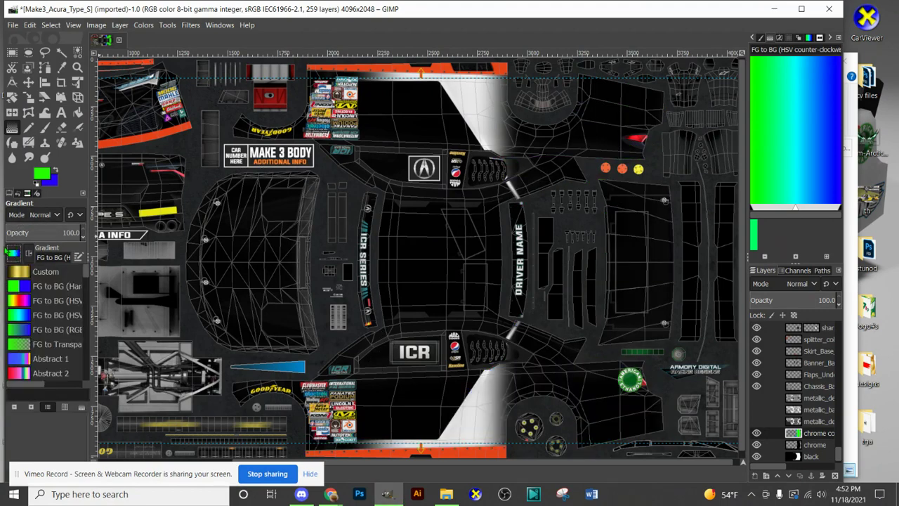
scroll(32, 271, down, 12)
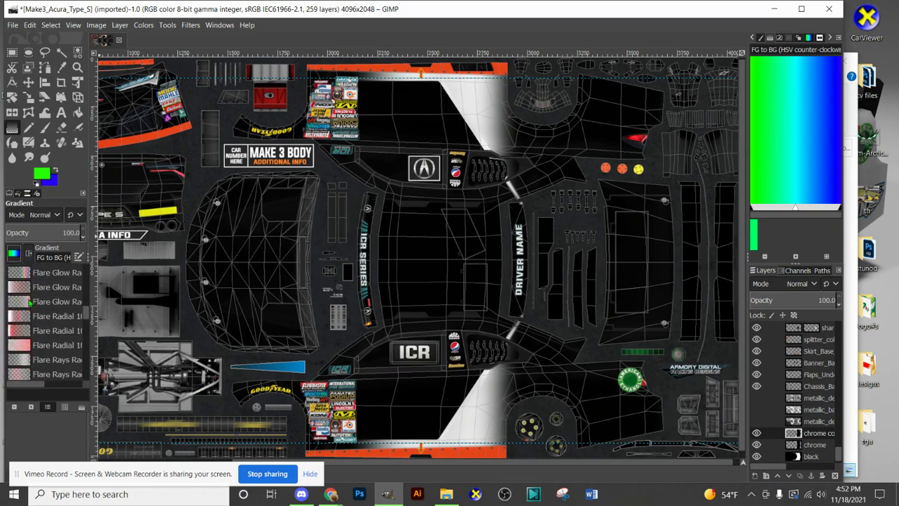
scroll(26, 319, down, 5)
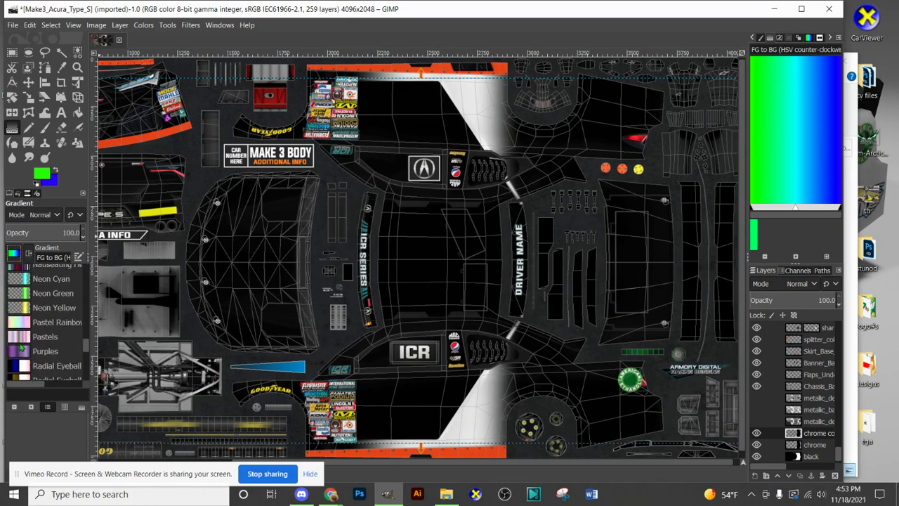
scroll(21, 345, down, 8)
scroll(21, 345, up, 2)
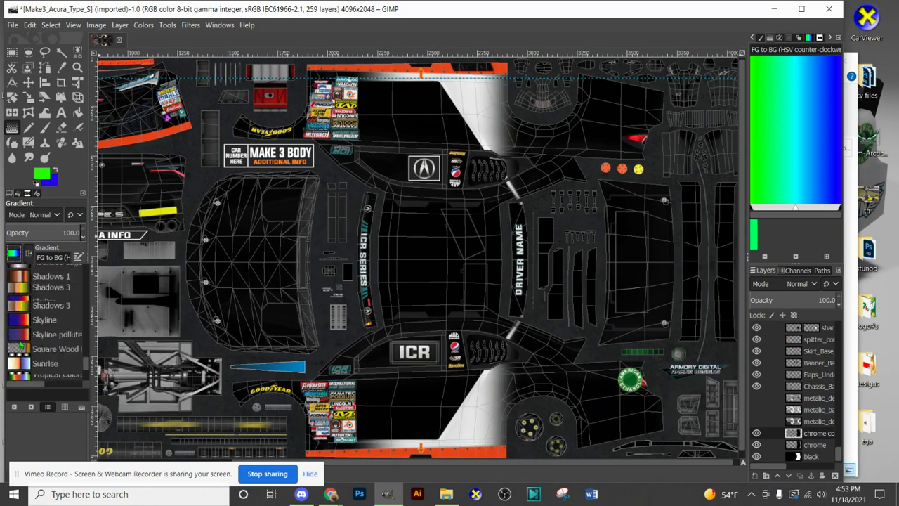
scroll(22, 345, up, 10)
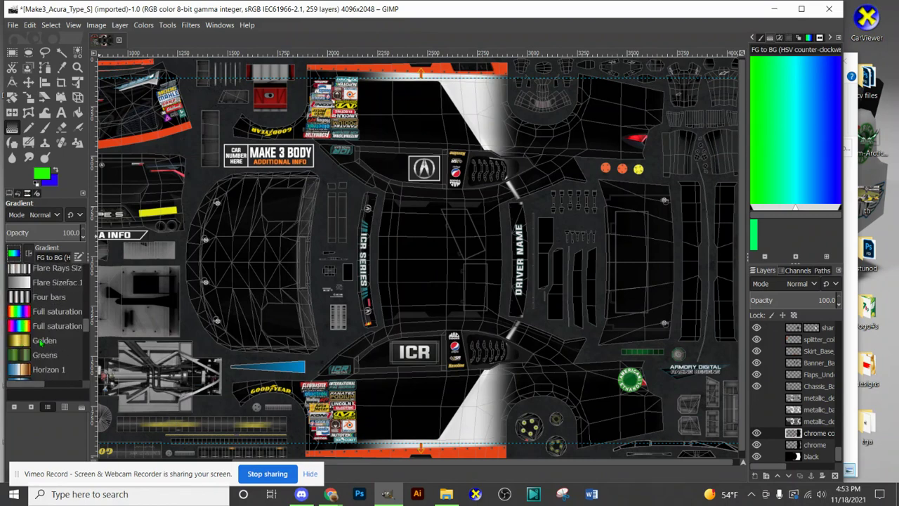
click(42, 340)
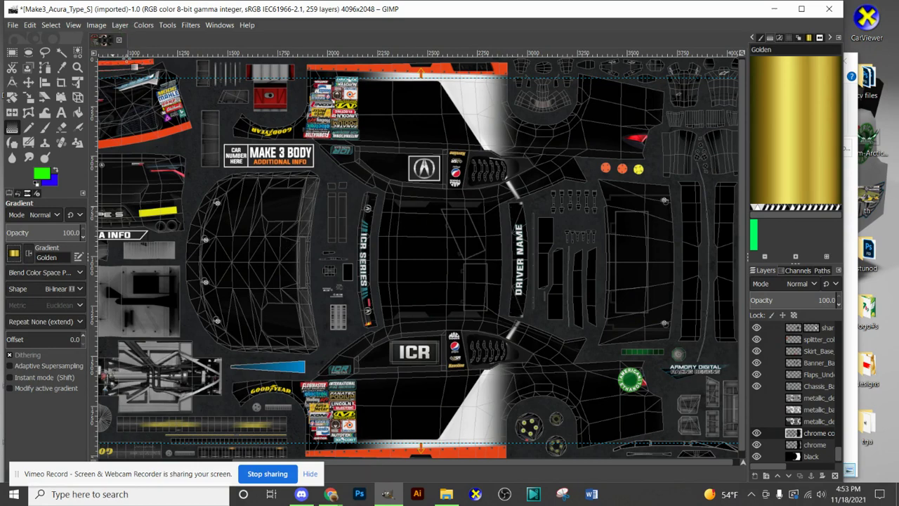
Step: Apply Colors > Map > Gradient Map with Golden to turn the duplicated chrome layer gold
click(143, 25)
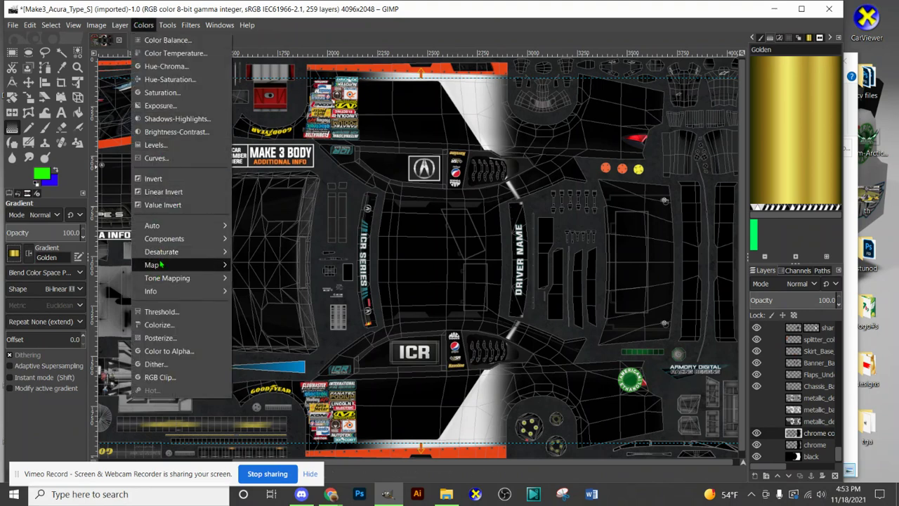
mouse_move(160, 264)
click(260, 340)
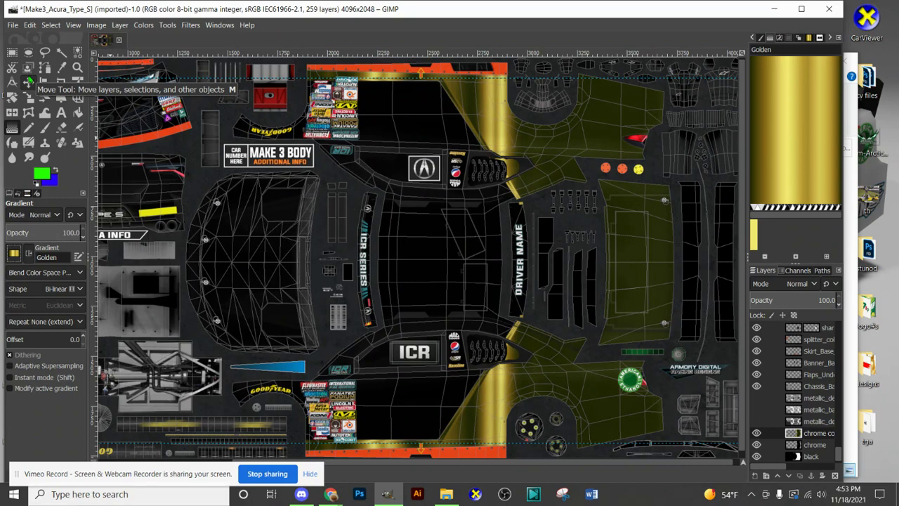
Step: Switch to the Move tool and bring up the Vimeo recorder in Chrome
click(29, 82)
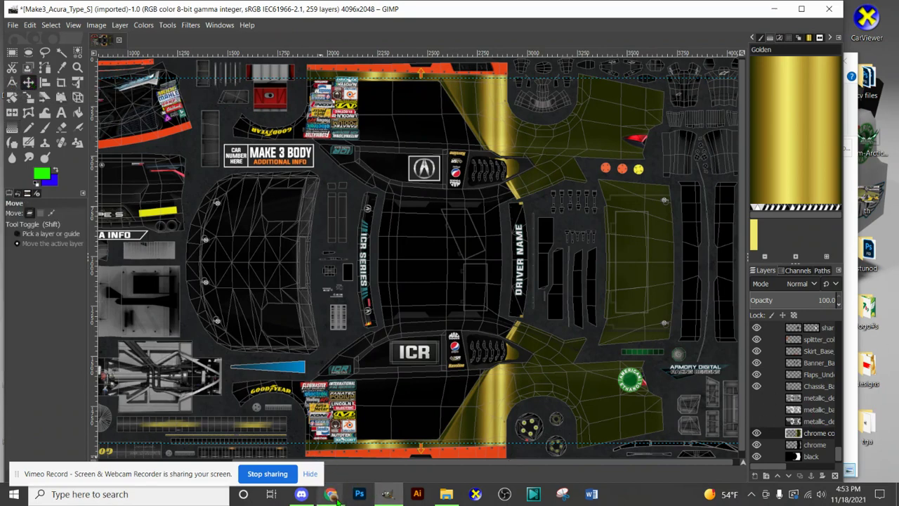
mouse_move(335, 495)
click(271, 446)
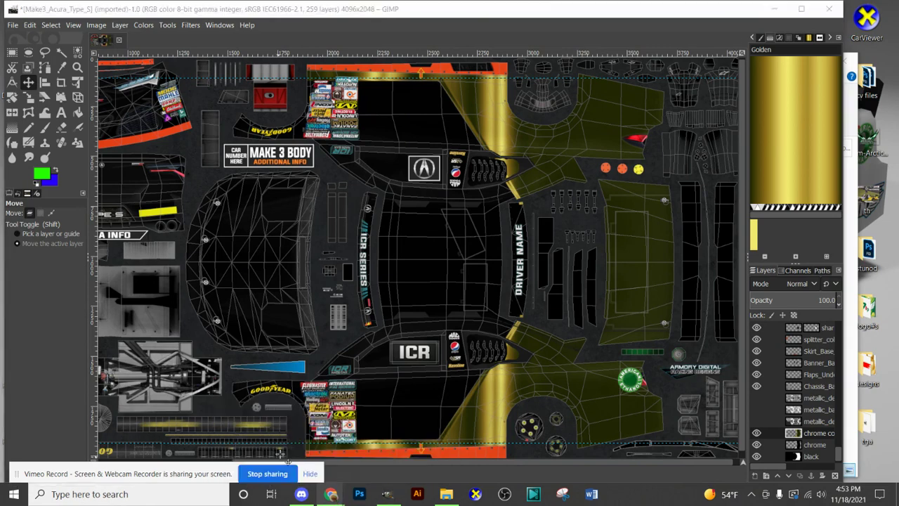